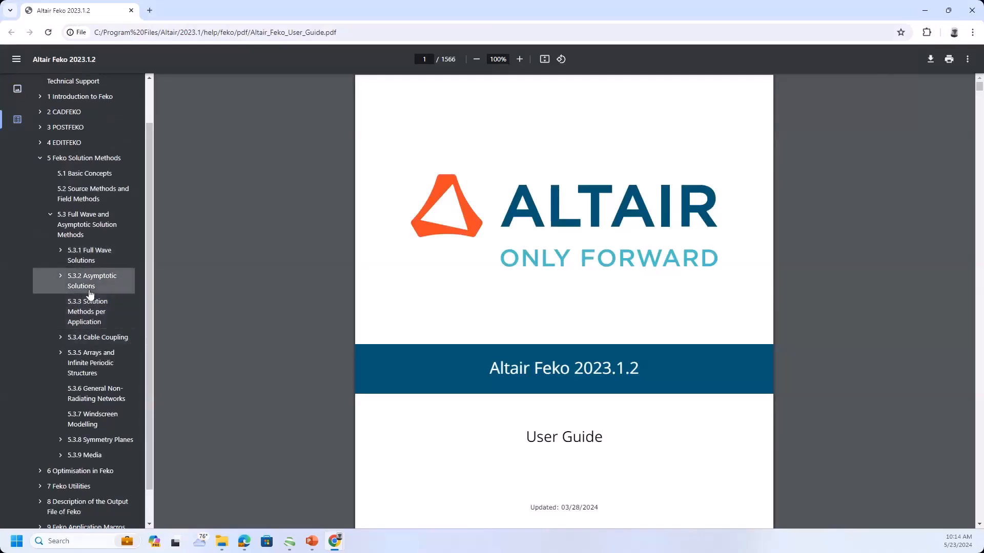
Read the Uniform Theory of Diffraction (UTD) section under 5.3.2 Asymptotic Solutions in the Feko User Guide.
left_click(63, 282)
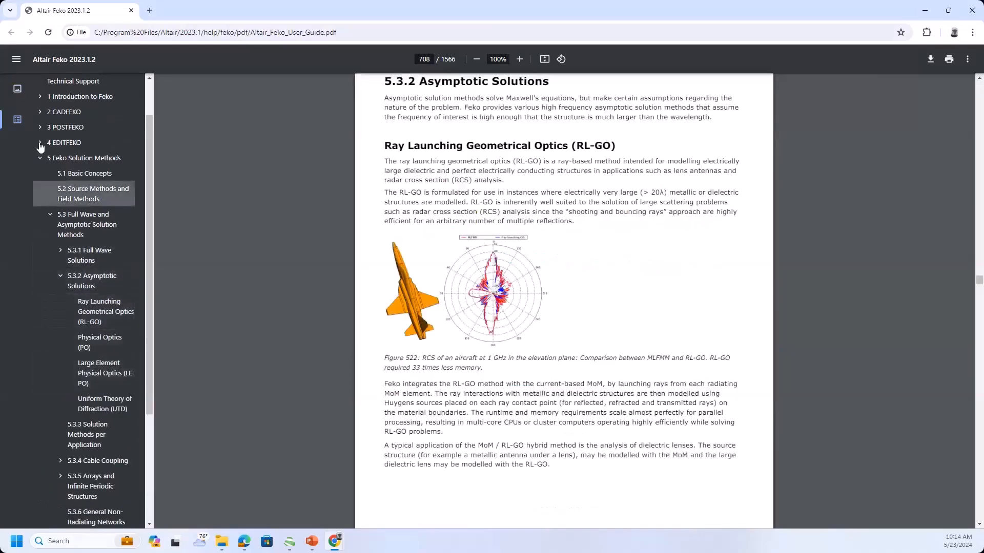
left_click(101, 404)
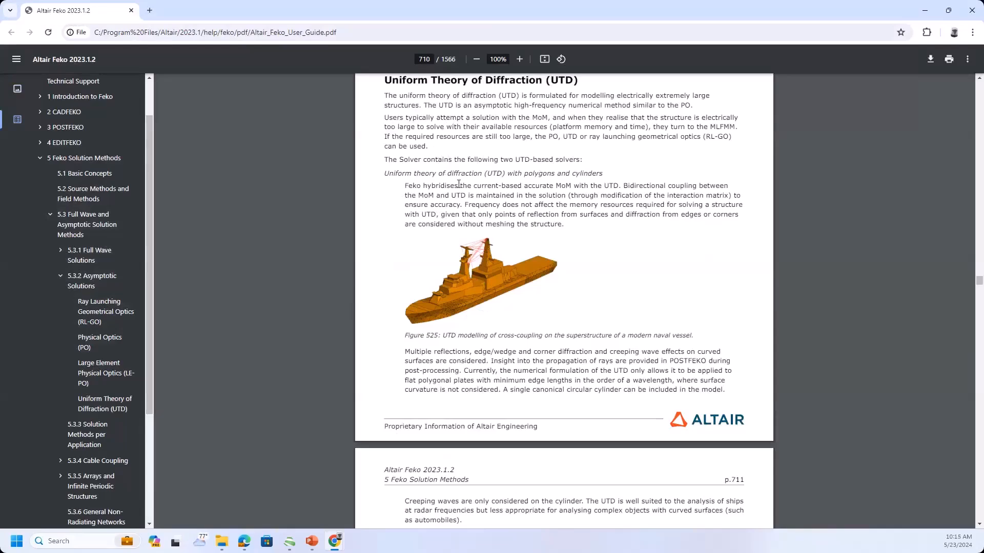
scroll(458, 184, "down", 1)
scroll(459, 184, "down", 9)
scroll(458, 185, "down", 4)
scroll(458, 188, "up", 10)
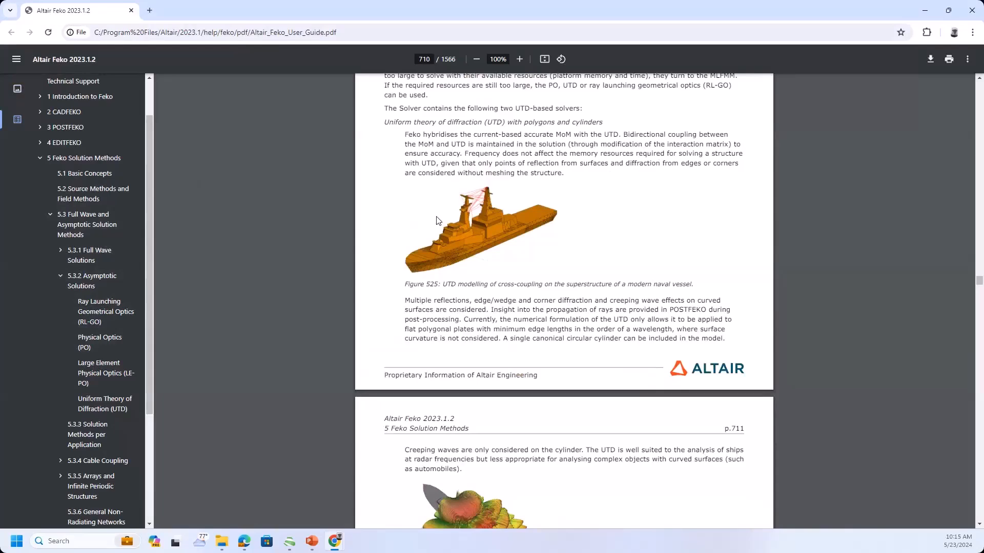
scroll(464, 214, "down", 17)
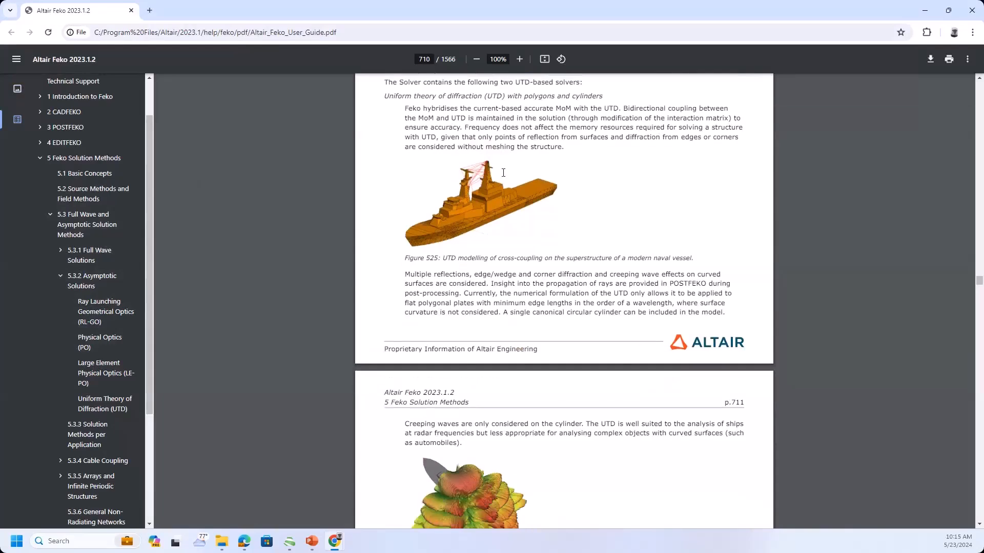
Examine Table 60 on pages 712 and 713 for the solution methods suited to each application.
scroll(503, 173, "down", 4)
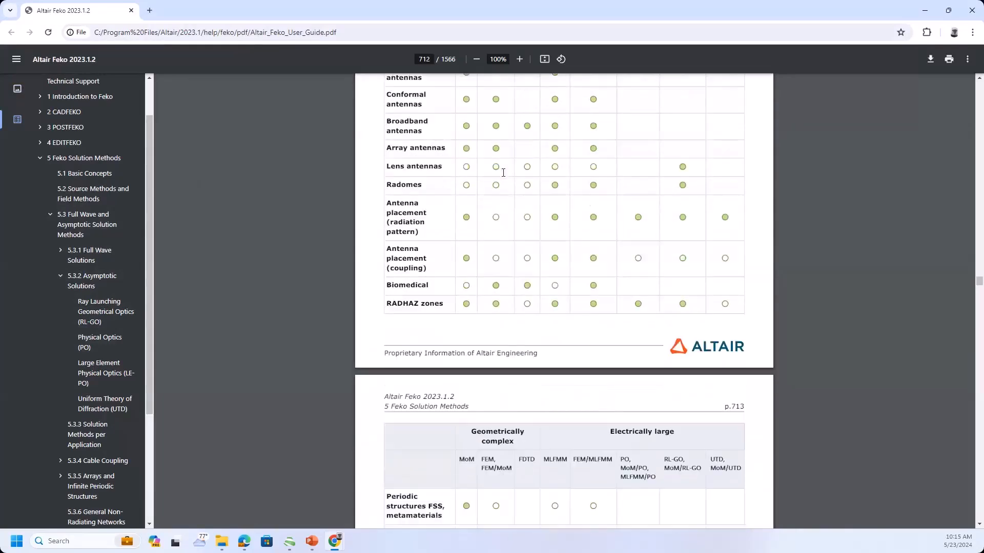
scroll(647, 312, "up", 4)
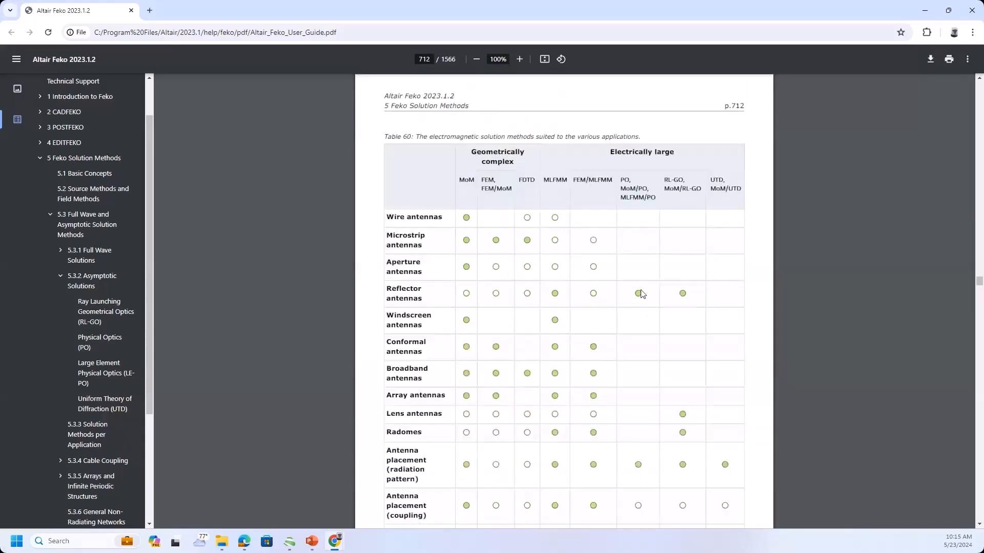
scroll(724, 220, "down", 10)
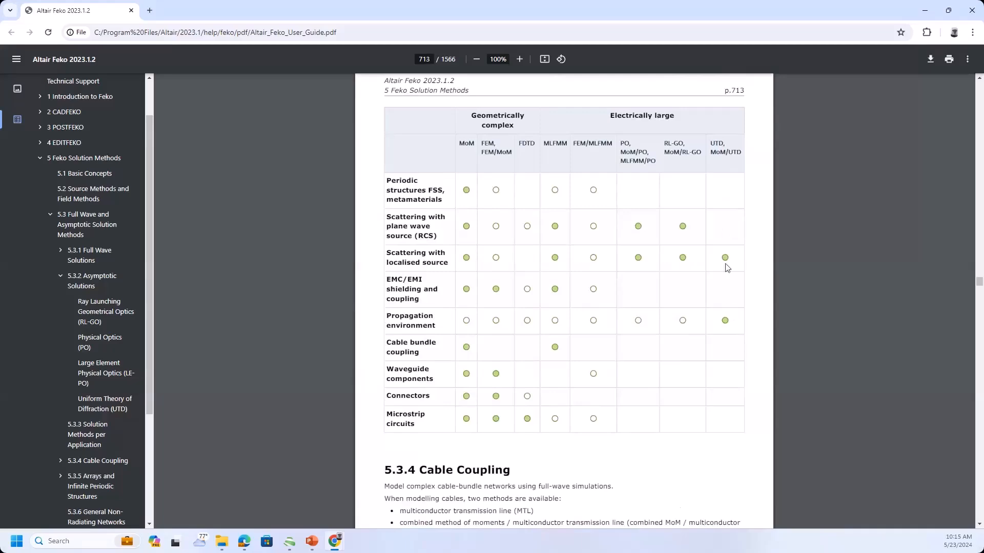
scroll(710, 344, "up", 10)
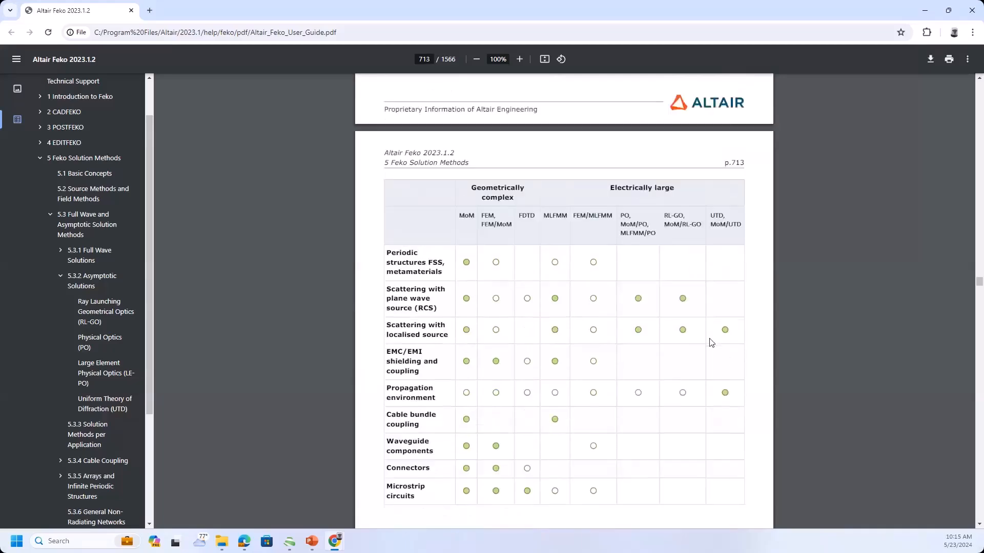
scroll(710, 343, "up", 15)
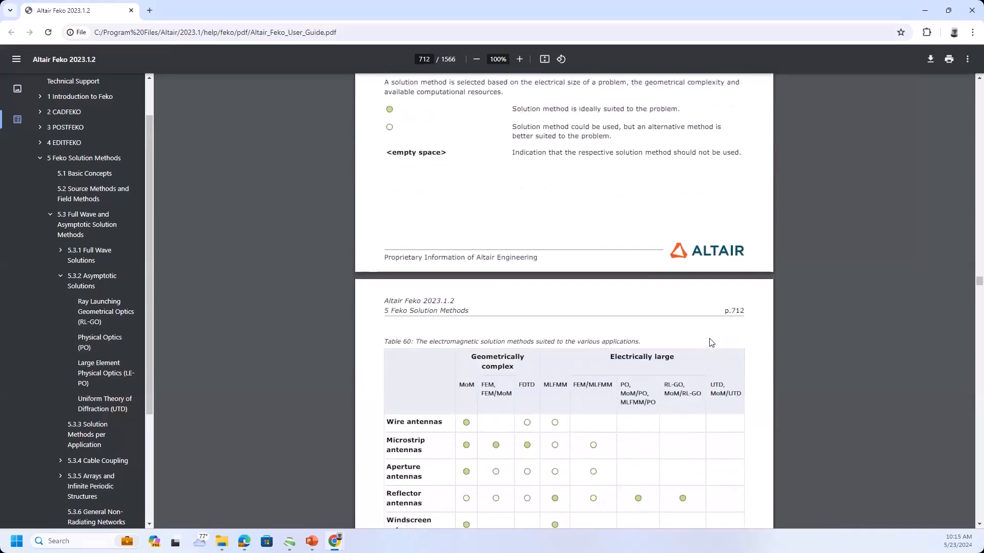
scroll(710, 342, "up", 3)
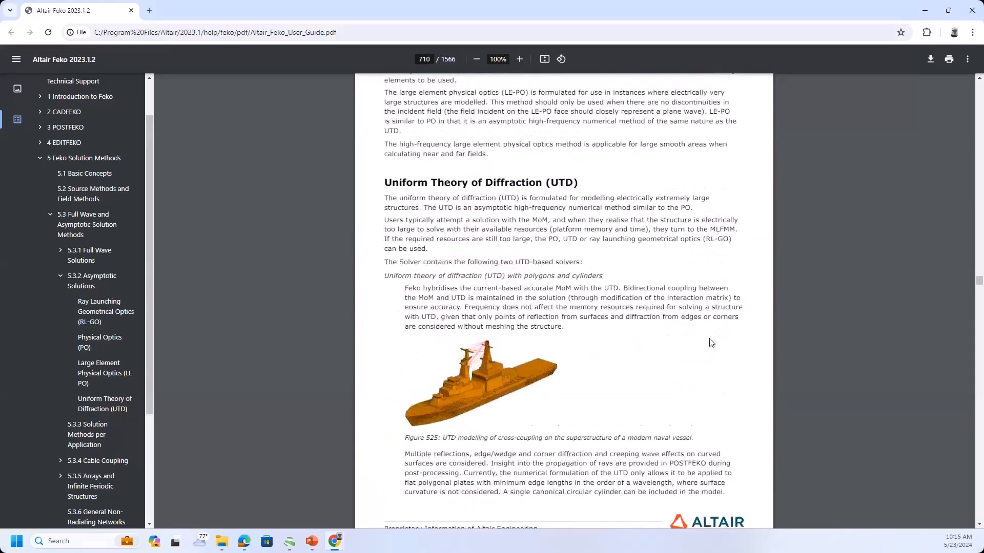
Switch from the user guide to the Altair Feko launcher, start CADFEKO maximized and create a new project.
left_click(925, 10)
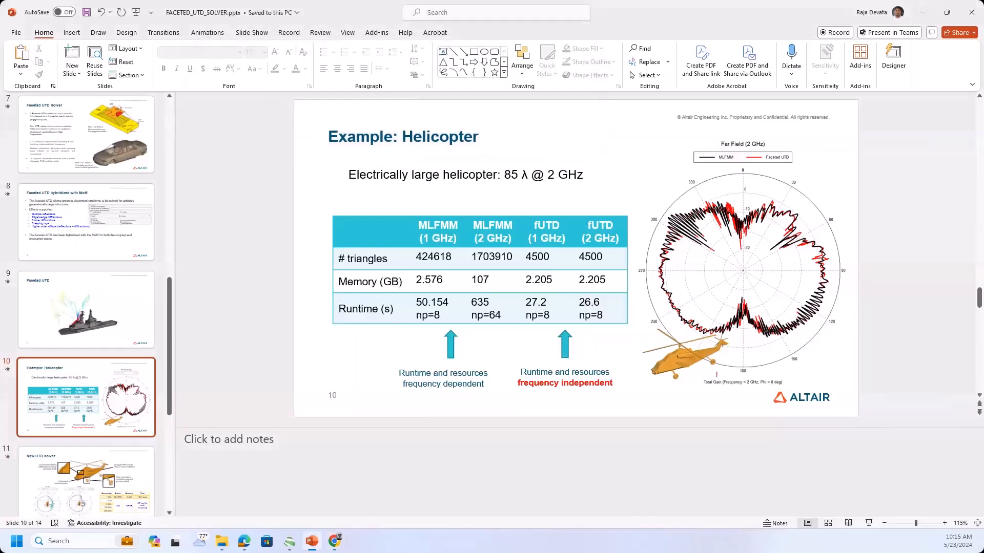
key("super")
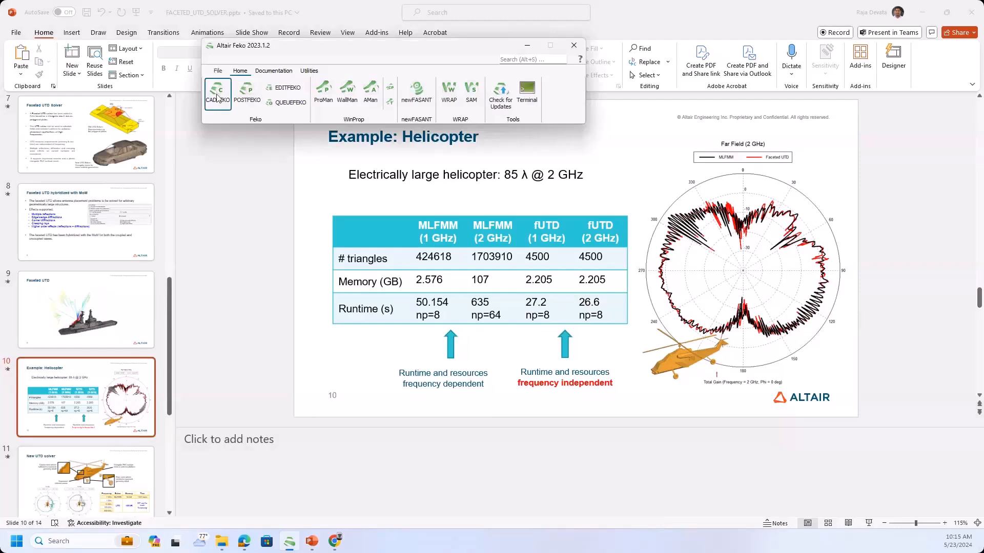
left_click(217, 97)
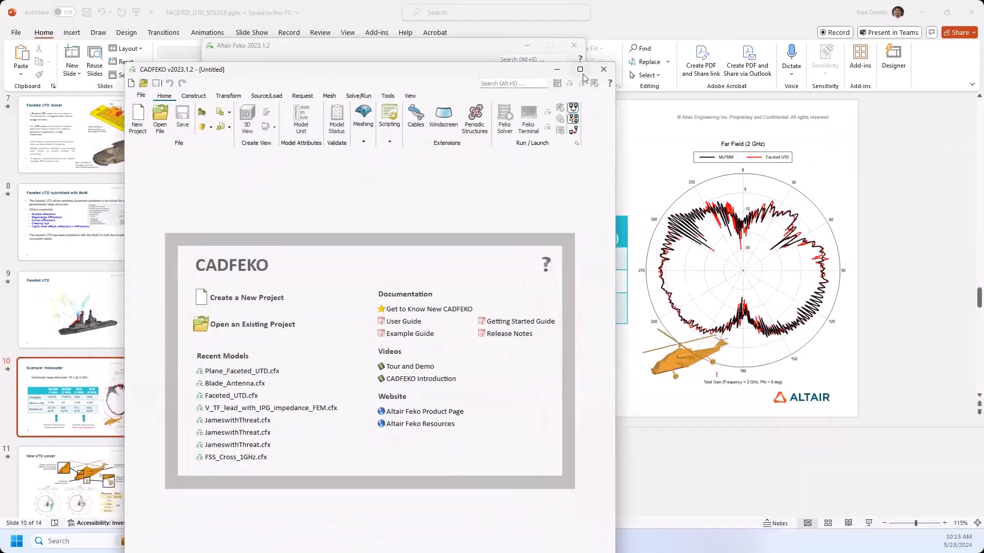
left_click(582, 73)
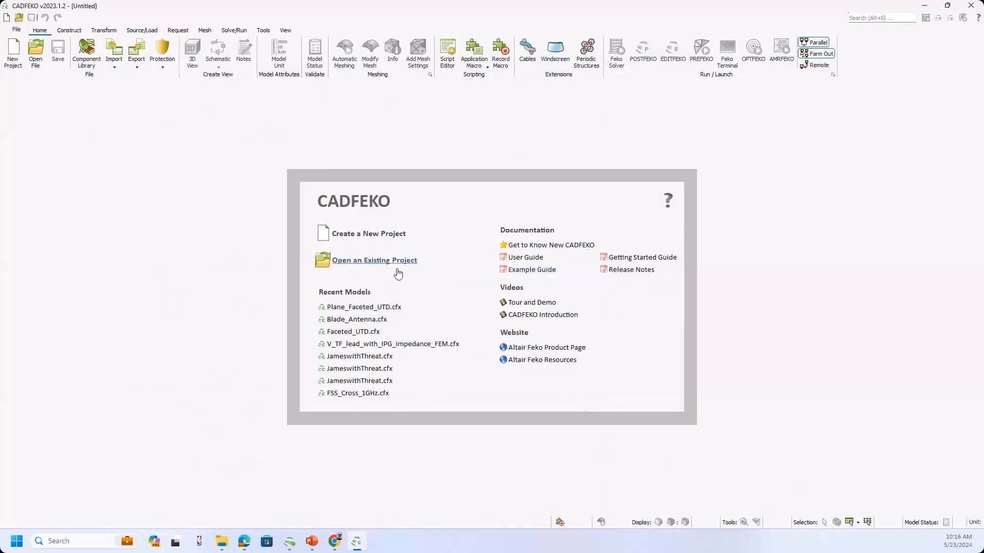
left_click(372, 242)
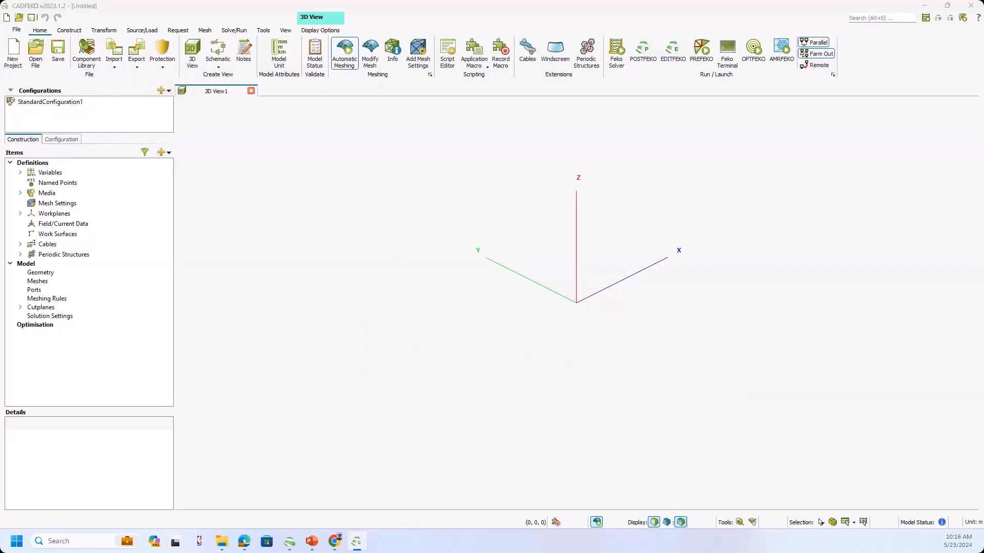
Filter the component library for "blade" and select the Blade antenna.
key("ctrl+l")
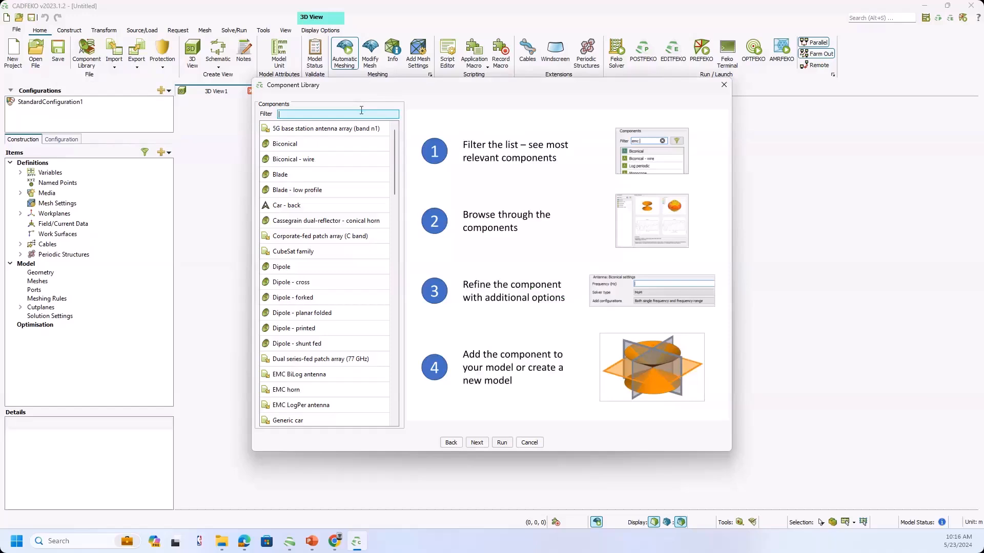
type("ant")
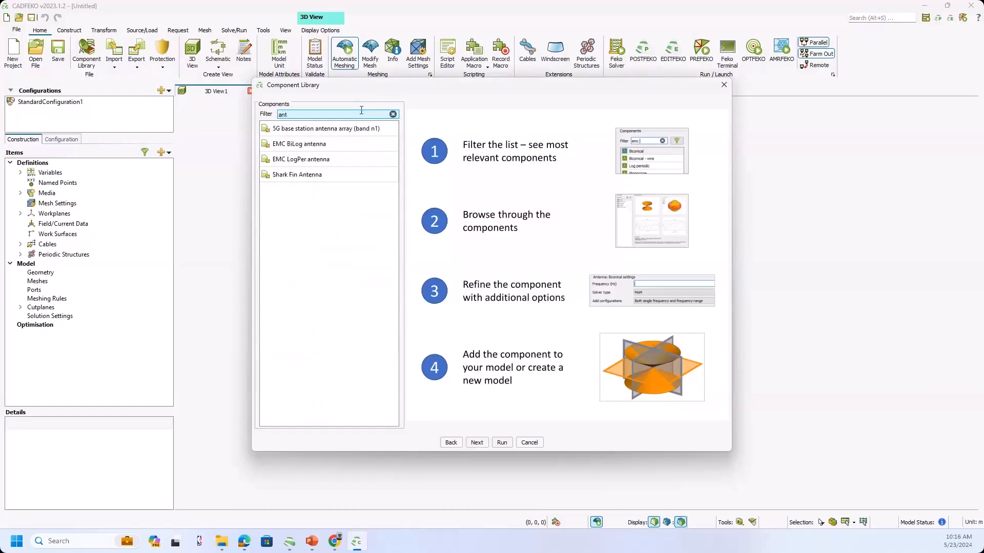
key("BackSpace")
key("BackSpace")
key("BackSpace")
type("ba")
key("BackSpace")
type("lade")
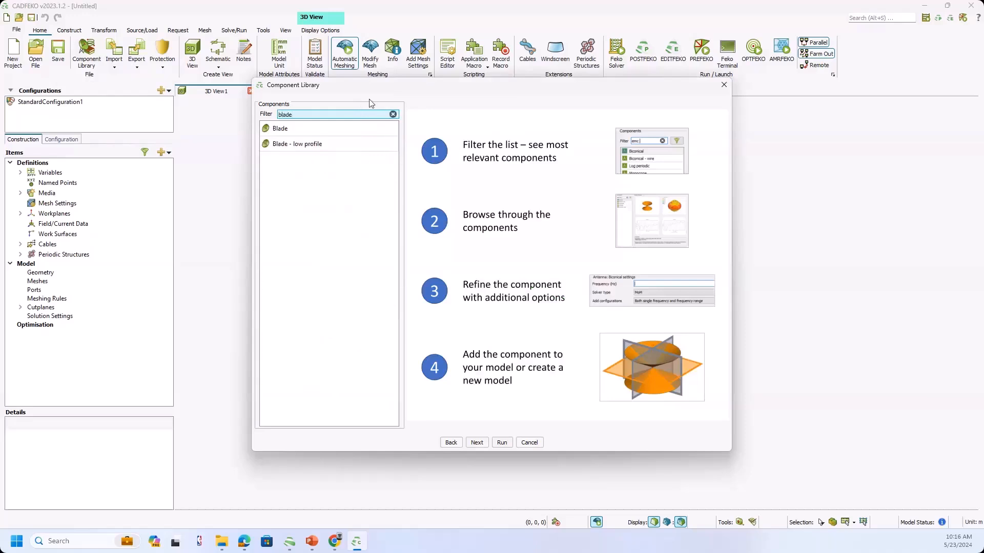
left_click(297, 131)
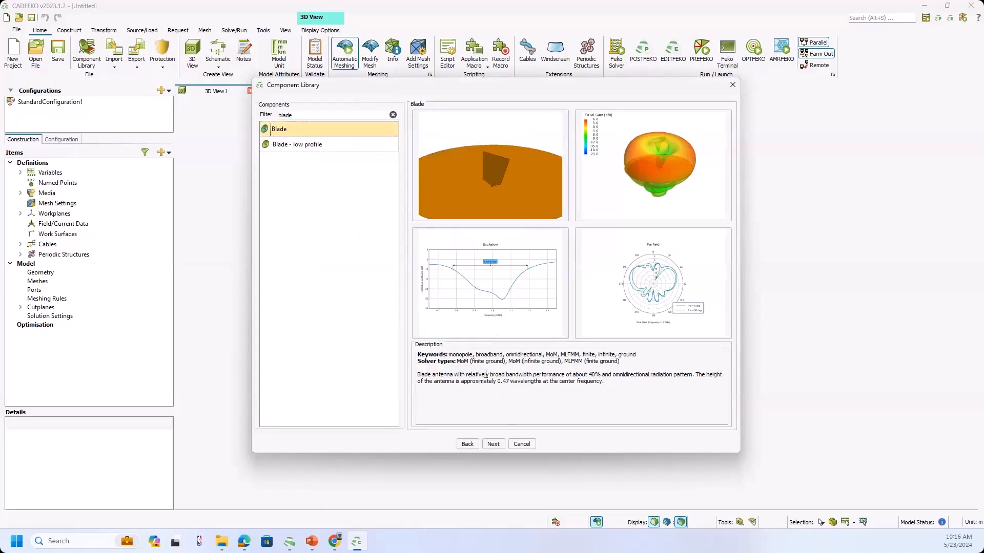
Add the Blade antenna to the model at 1e9 Hz with a single-frequency configuration and alignment of the created component turned off.
left_click(493, 445)
left_click_drag(335, 109, 301, 109)
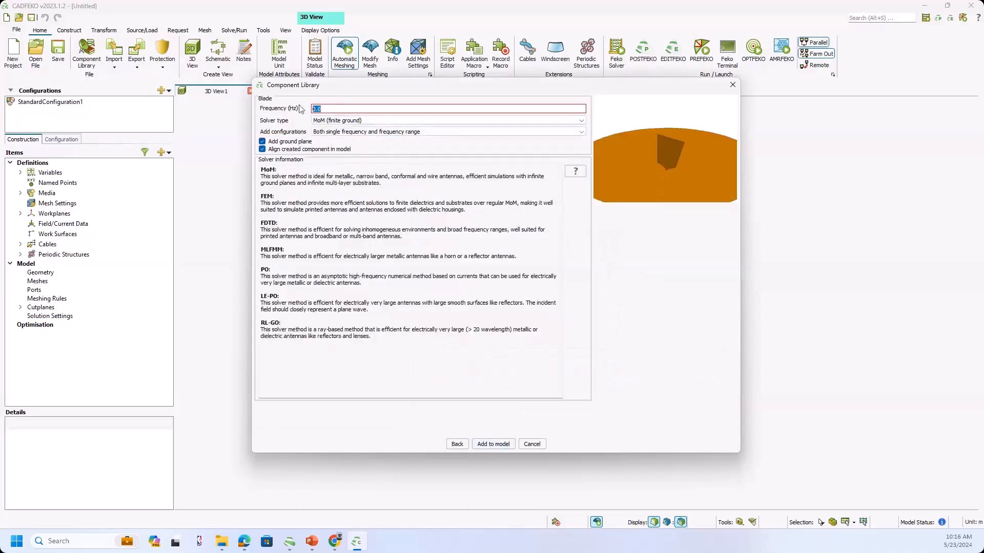
type("1e9")
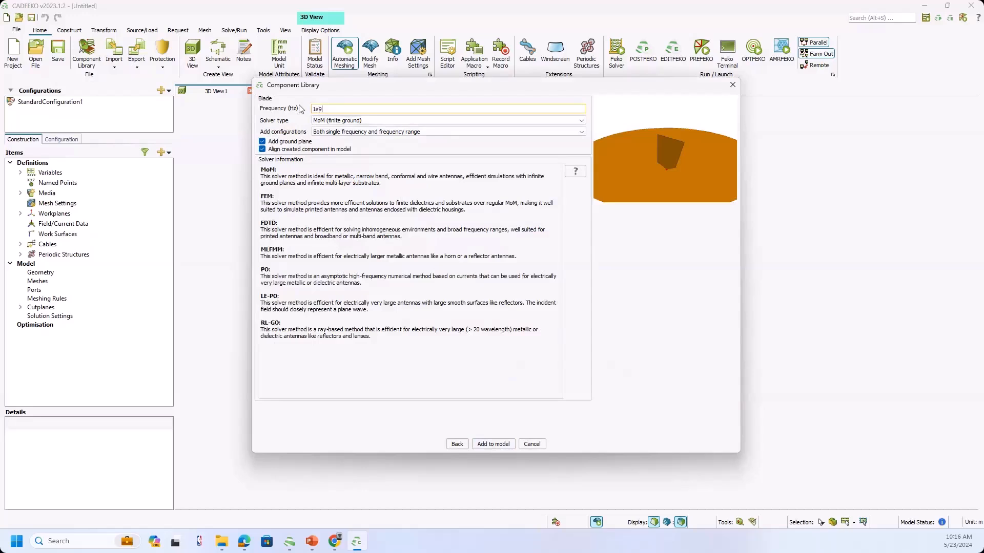
left_click(324, 132)
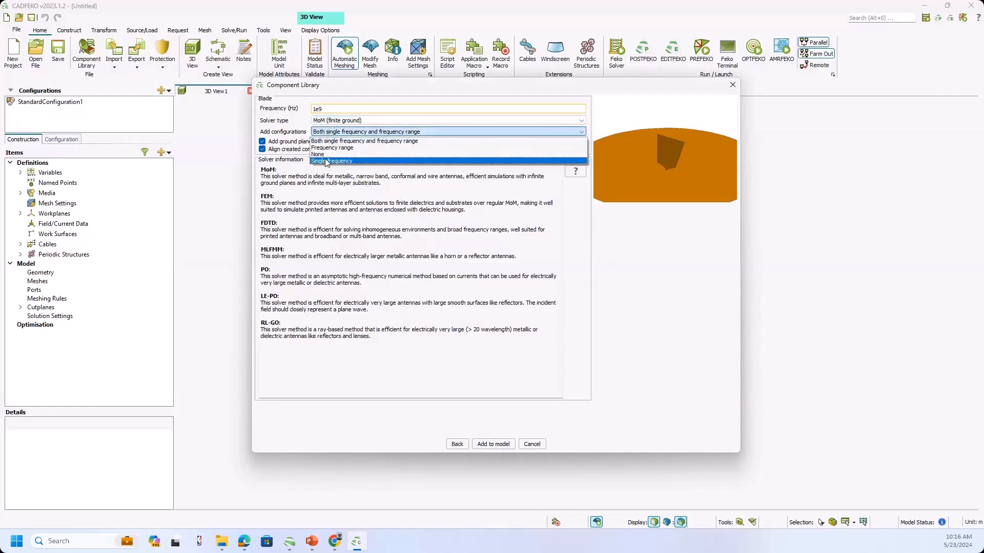
left_click(325, 161)
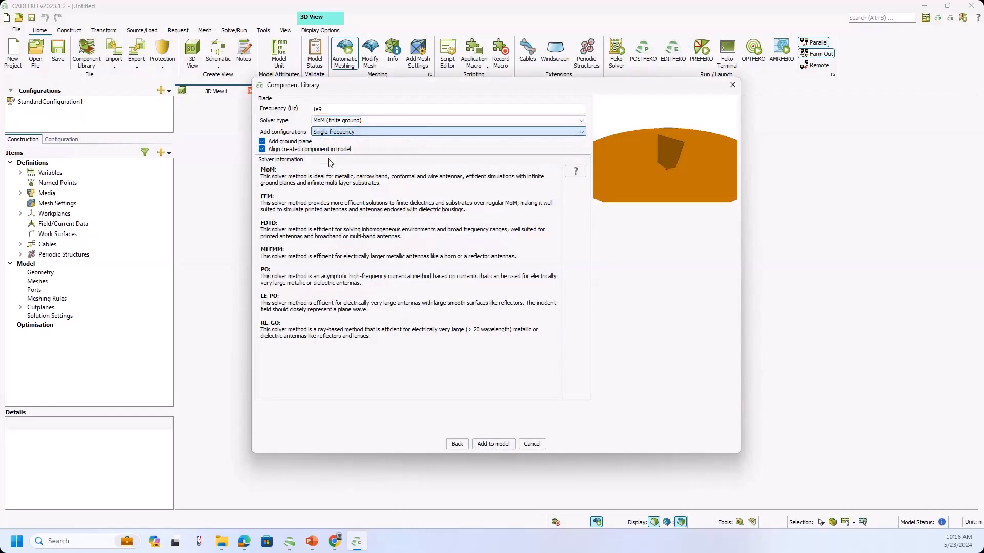
left_click(287, 150)
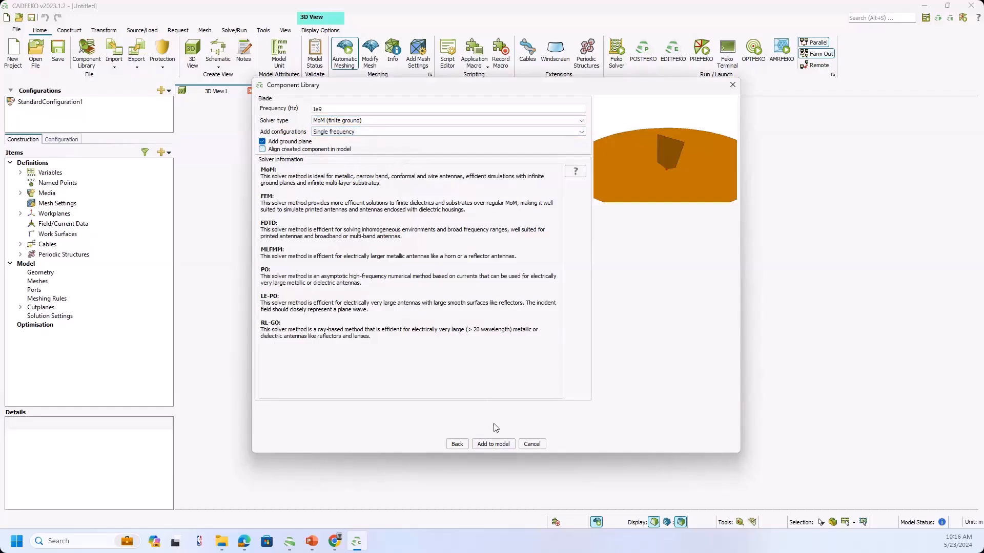
left_click(493, 444)
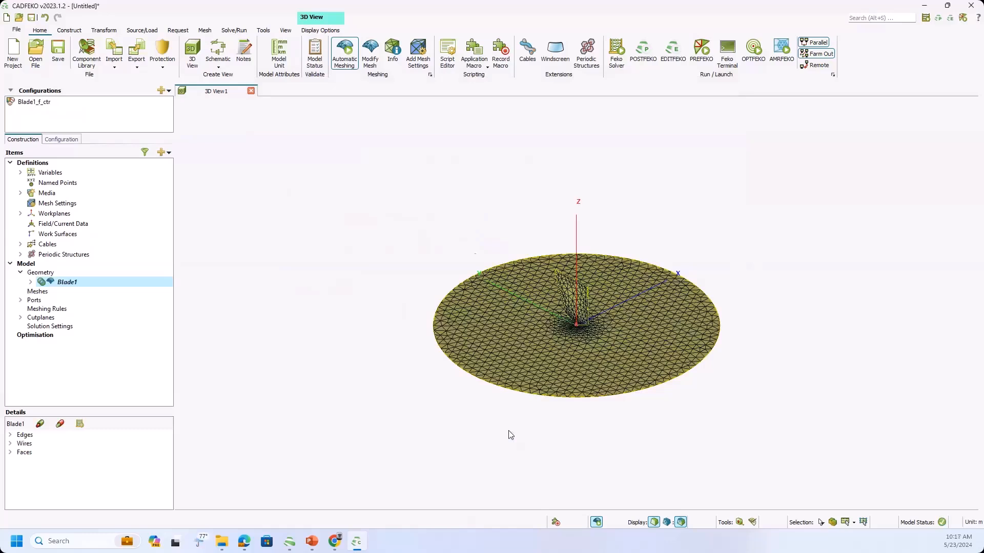
Modify the Blade1_FarField request to export its fields to an ASCII (*.ffe) file.
left_click(67, 139)
left_click(11, 271)
left_click(21, 300)
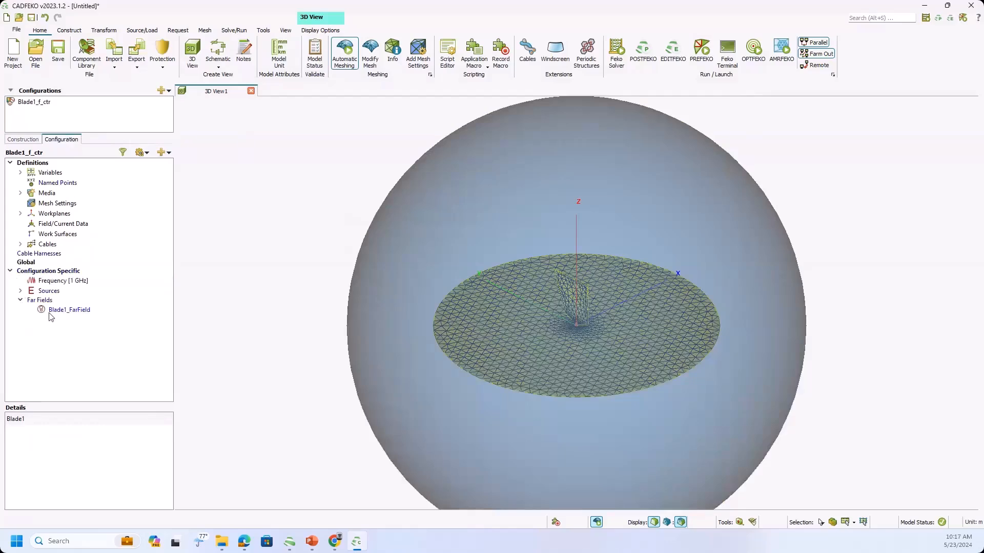
double_click(53, 310)
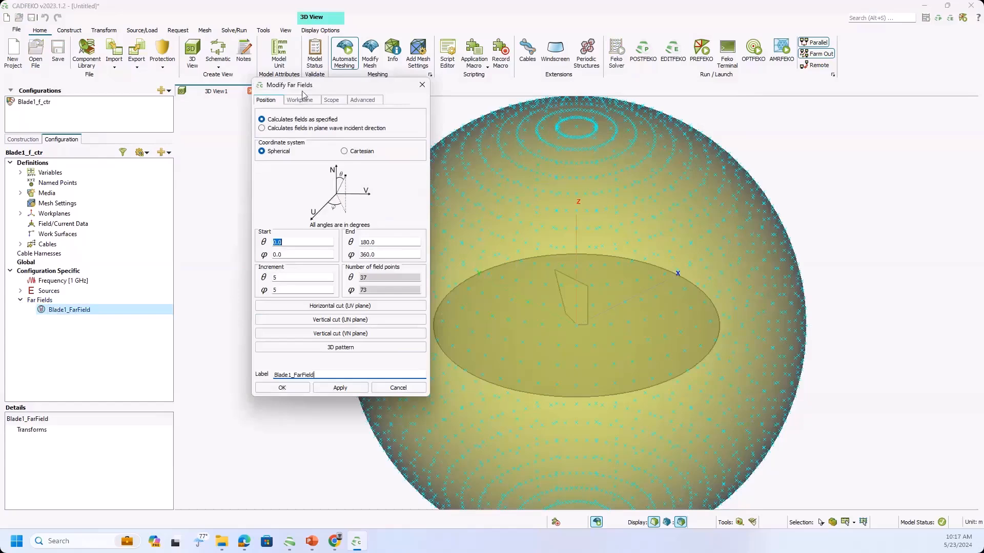
left_click_drag(302, 91, 200, 94)
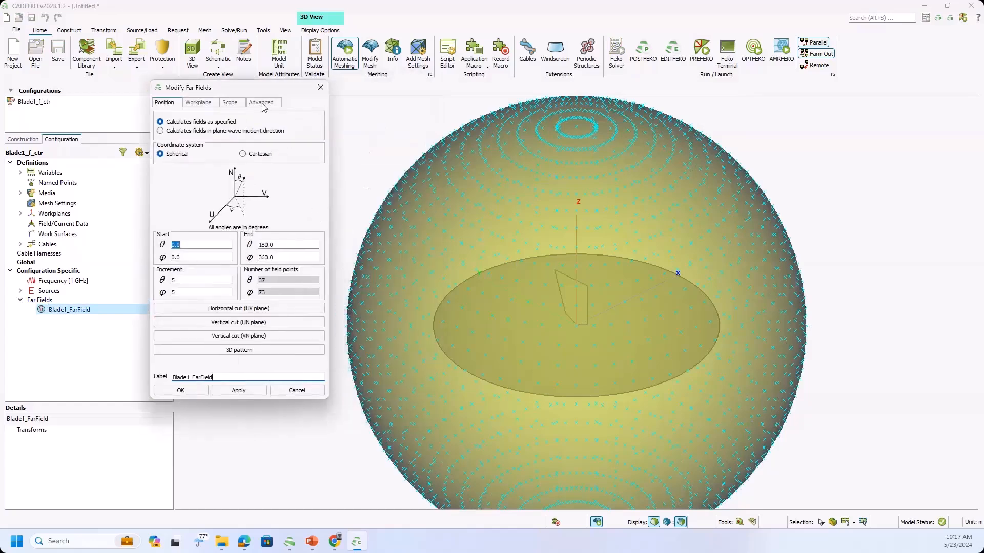
left_click(262, 103)
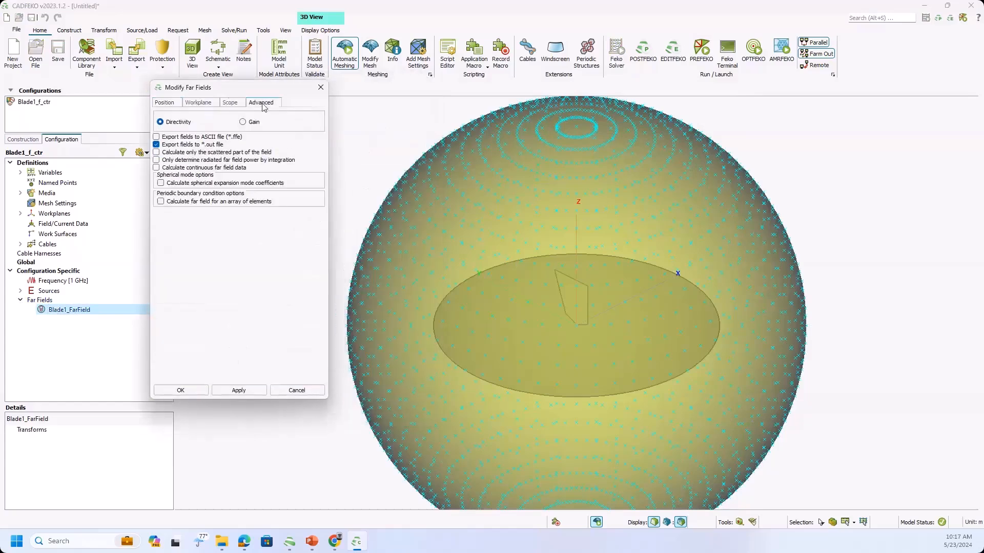
left_click(182, 137)
left_click(187, 392)
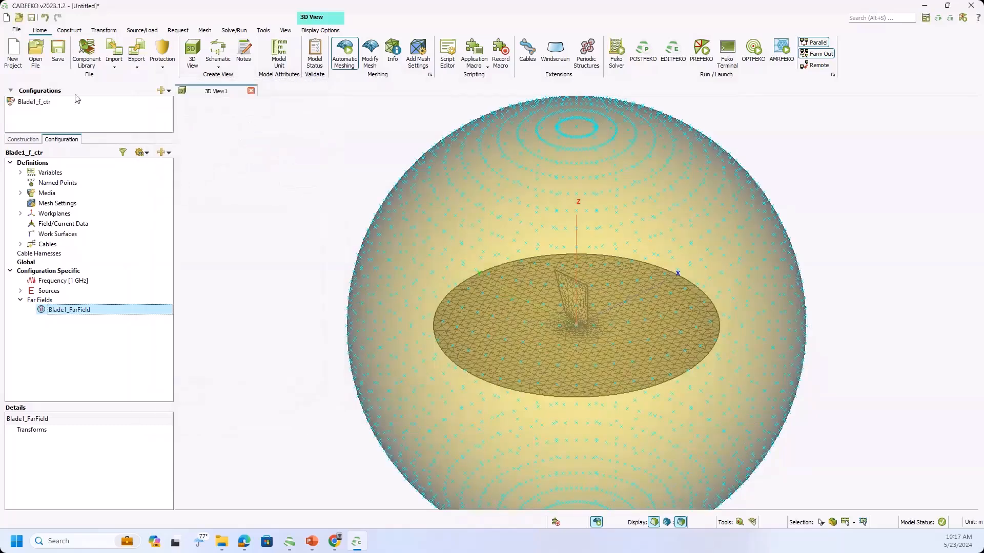
Start saving the project under a new name and create a Desktop folder named FACETED_UTD_DEMO for it.
left_click(18, 31)
left_click(46, 108)
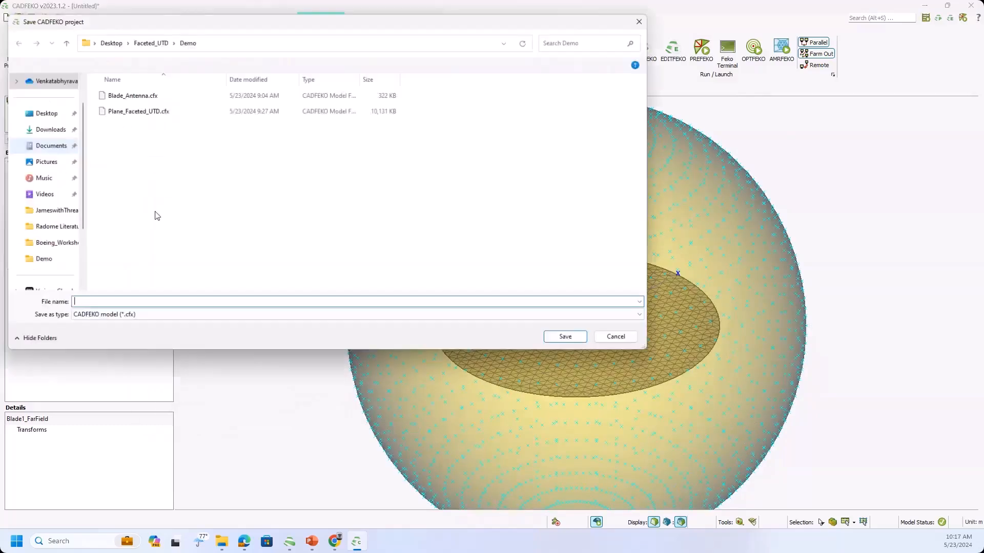
left_click(44, 115)
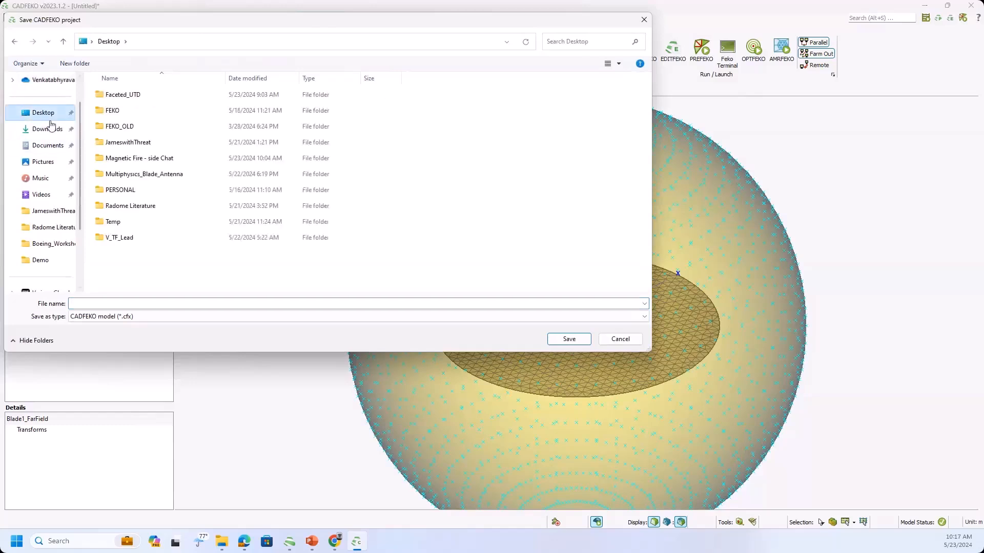
left_click(84, 67)
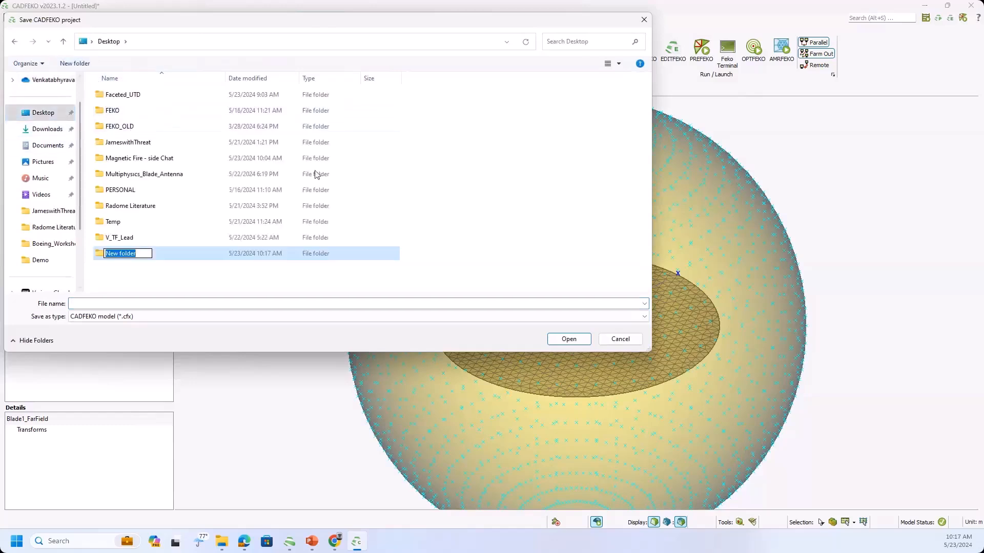
type("FACETED_UTD")
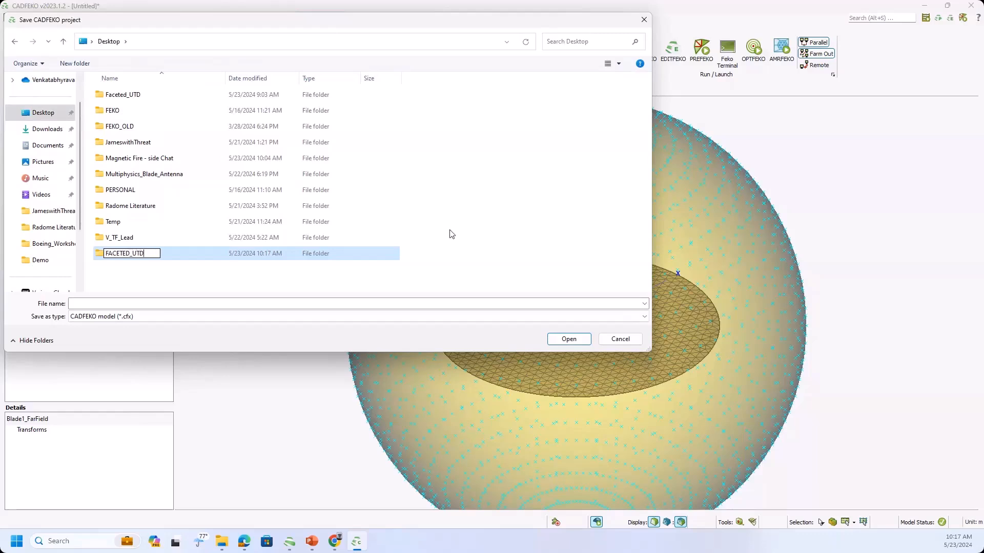
type("_DEMO")
key("Return")
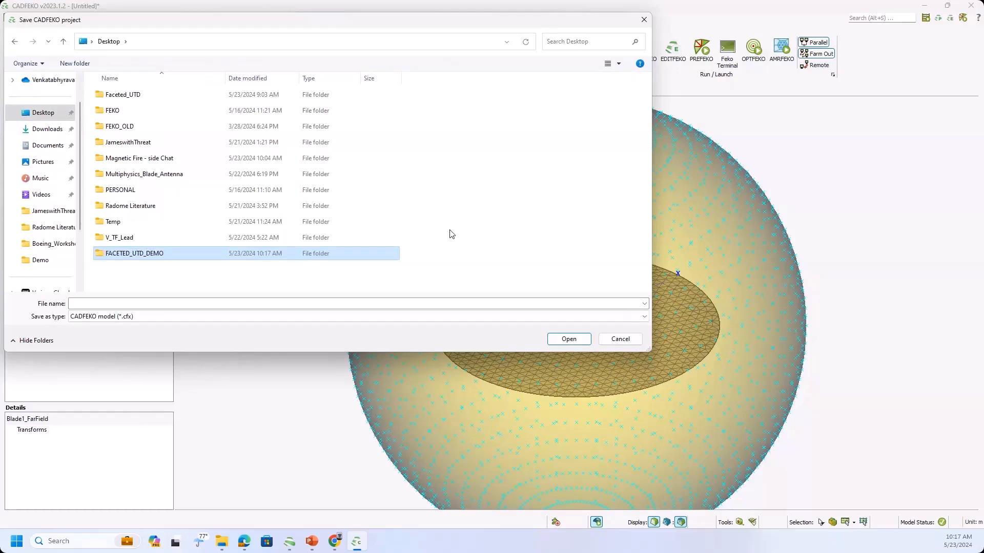
Save the project as Blade_Antenna inside the FACETED_UTD_DEMO folder.
double_click(184, 254)
left_click(174, 302)
type("Bl")
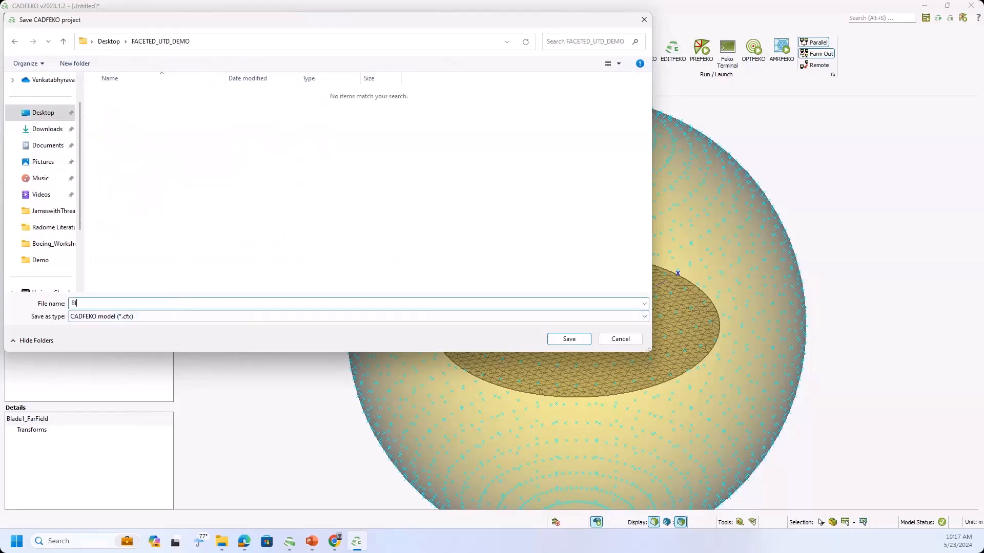
type("ade_Antenna")
key("Return")
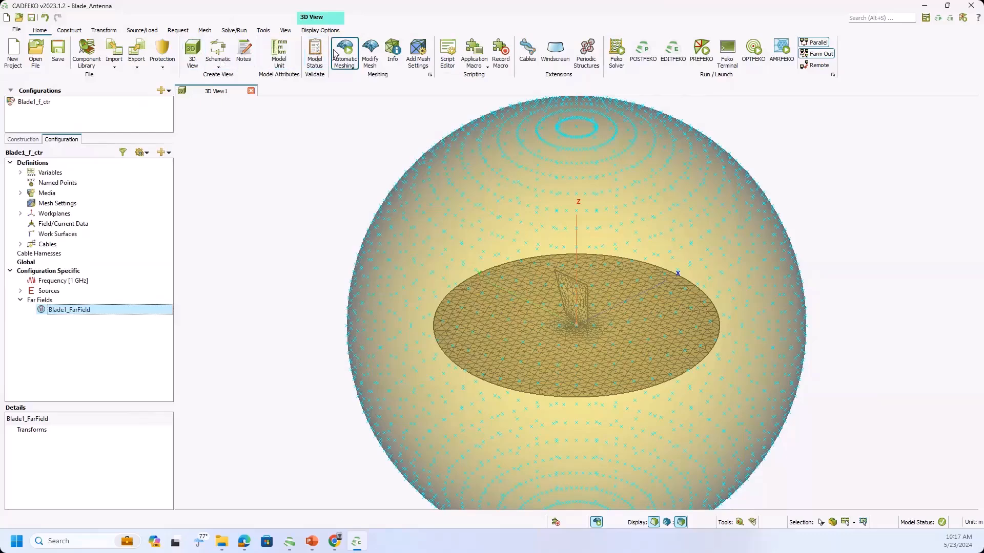
Run the Feko Solver on the blade antenna model, saving the pending changes first.
left_click(234, 30)
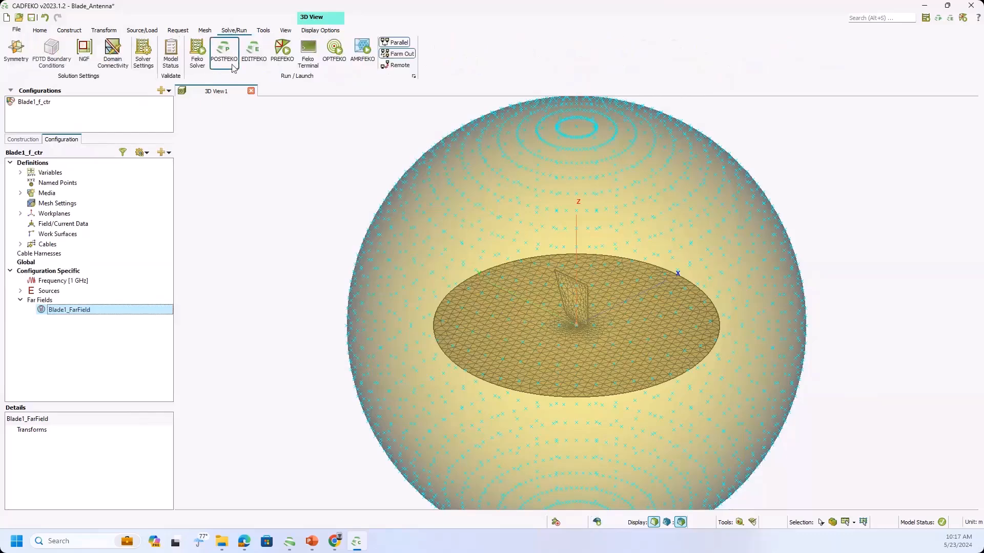
left_click(197, 58)
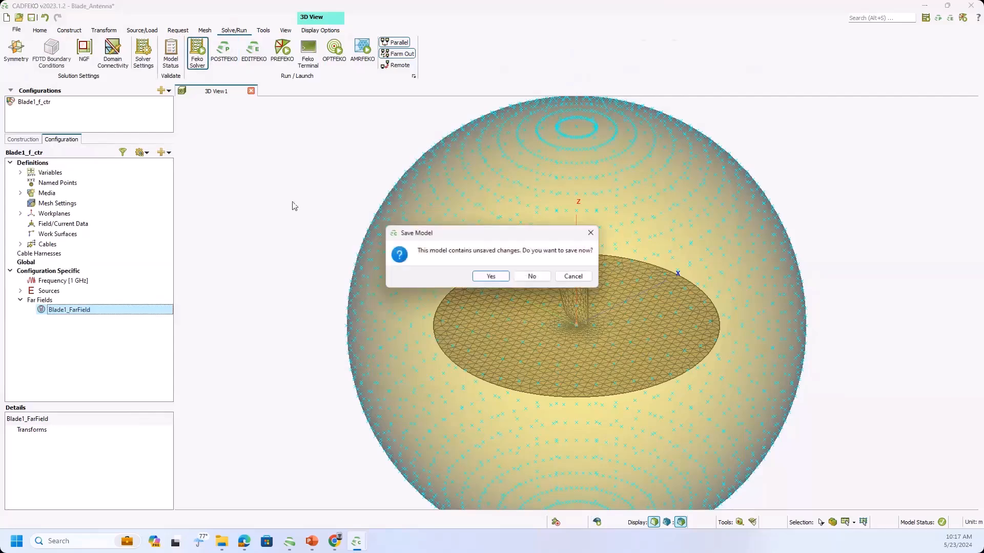
left_click(491, 277)
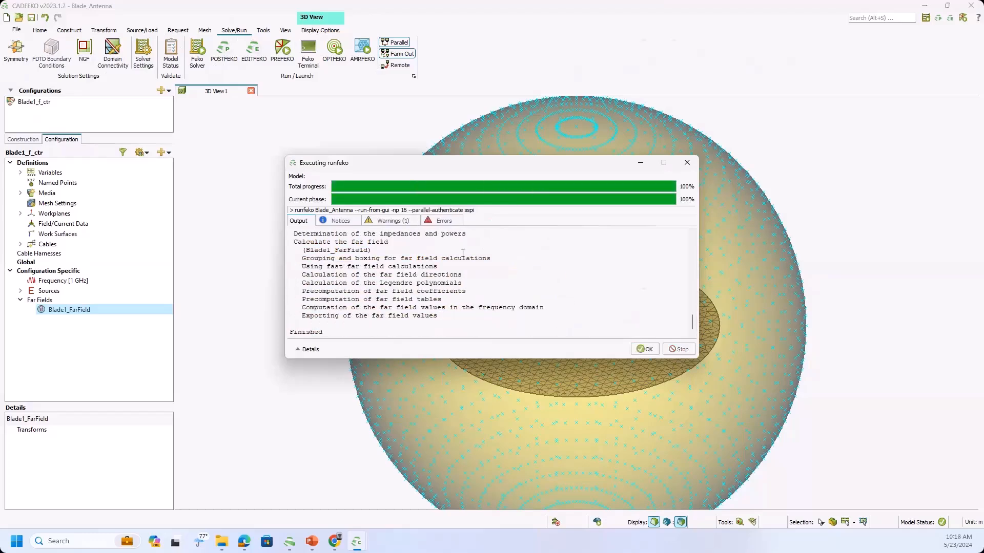
left_click(645, 349)
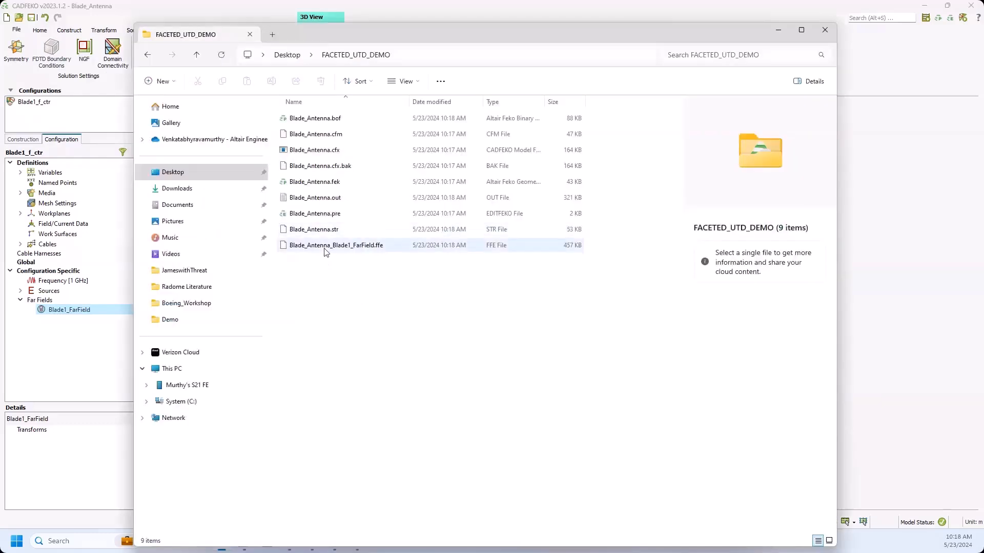
Open Blade_Antenna_Blade1_FarField.ffe from the FACETED_UTD_DEMO folder in Notepad and examine its header and far-field data.
right_click(324, 248)
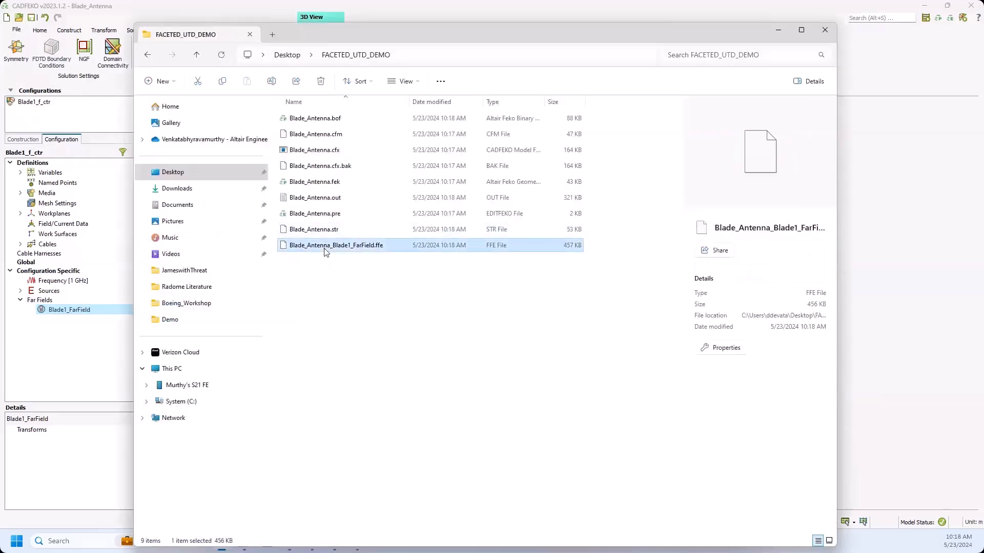
mouse_move(394, 283)
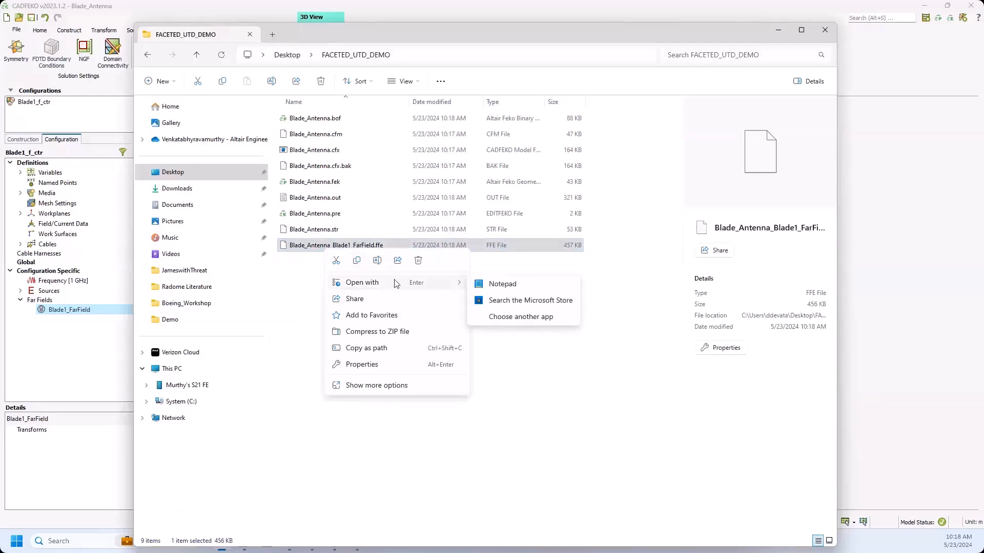
left_click(500, 285)
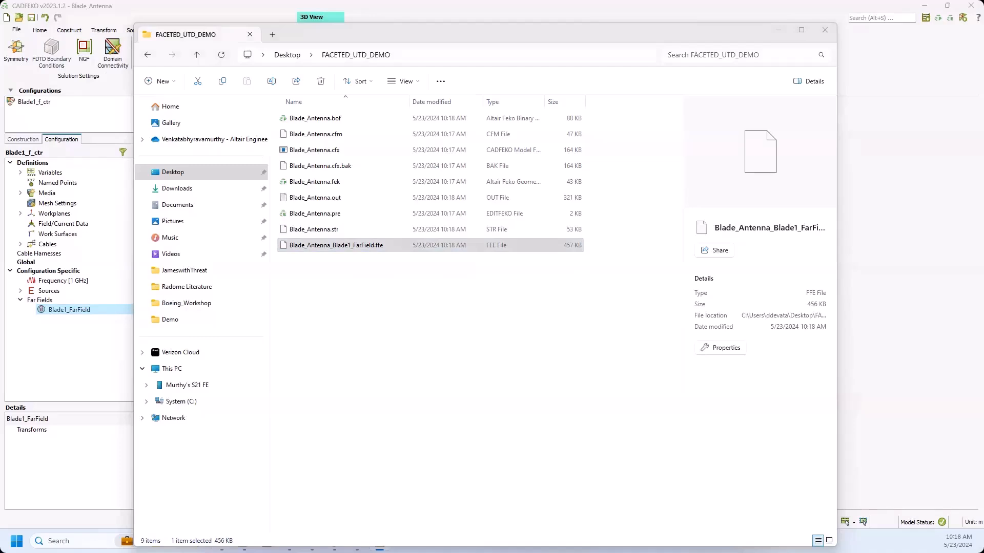
left_click(455, 266)
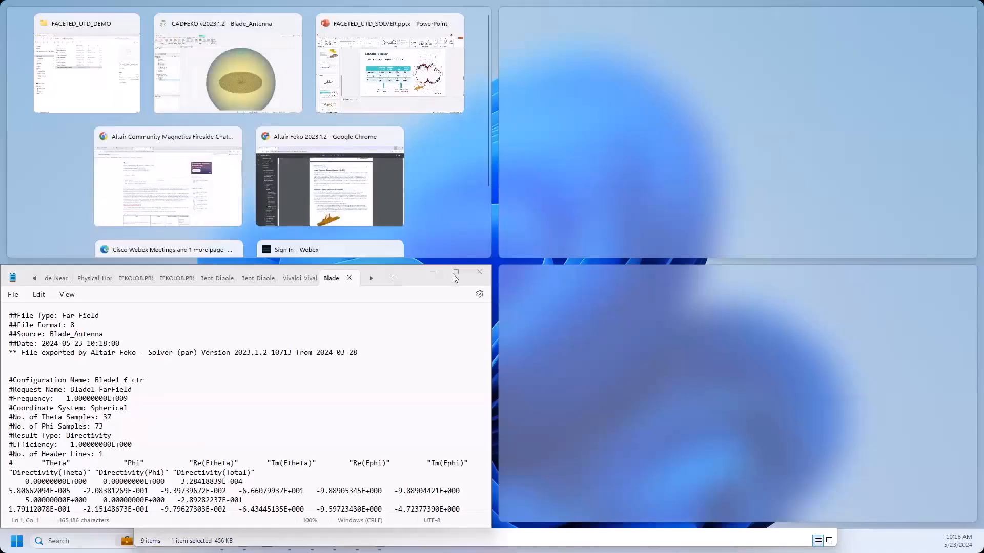
left_click(454, 273)
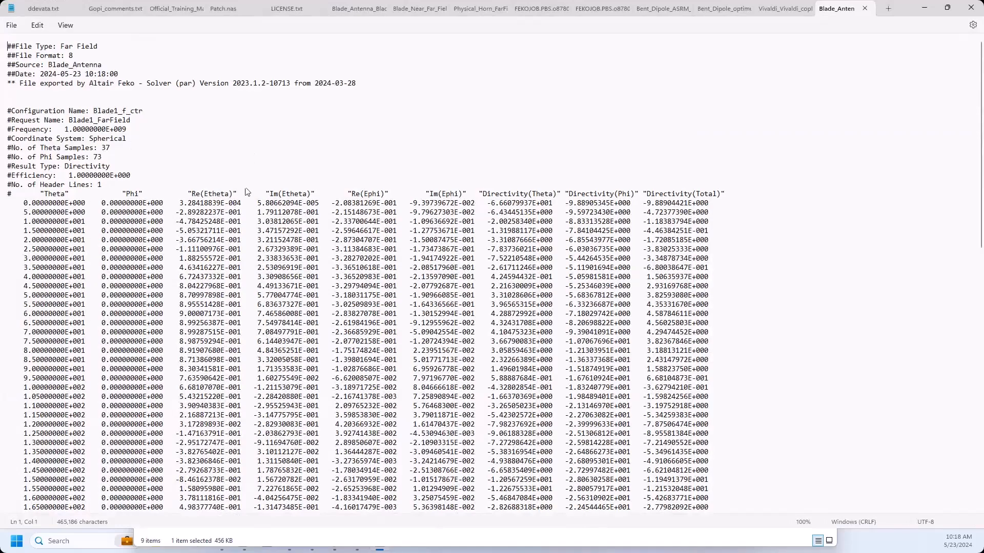
scroll(246, 191, "down", 15)
scroll(246, 191, "up", 15)
left_click(931, 12)
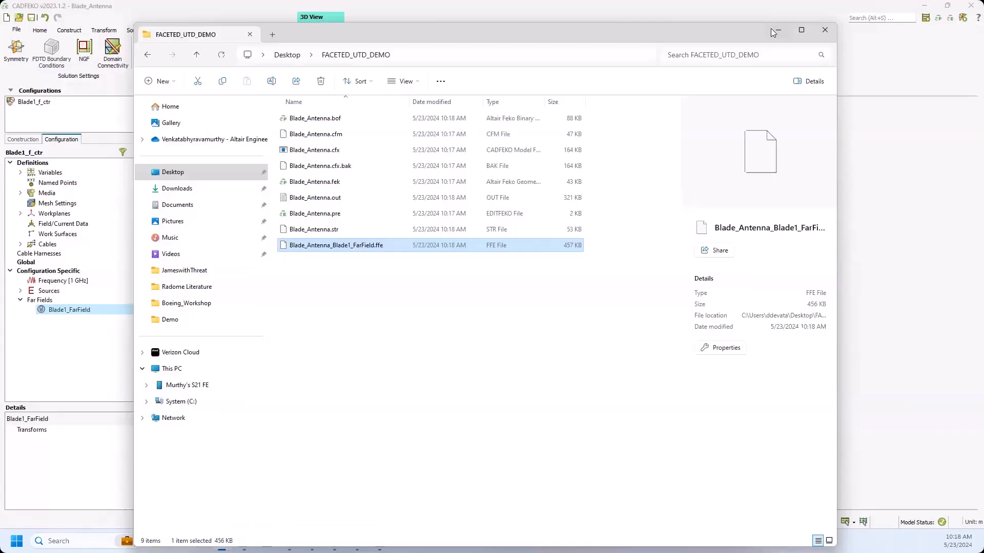
left_click(774, 31)
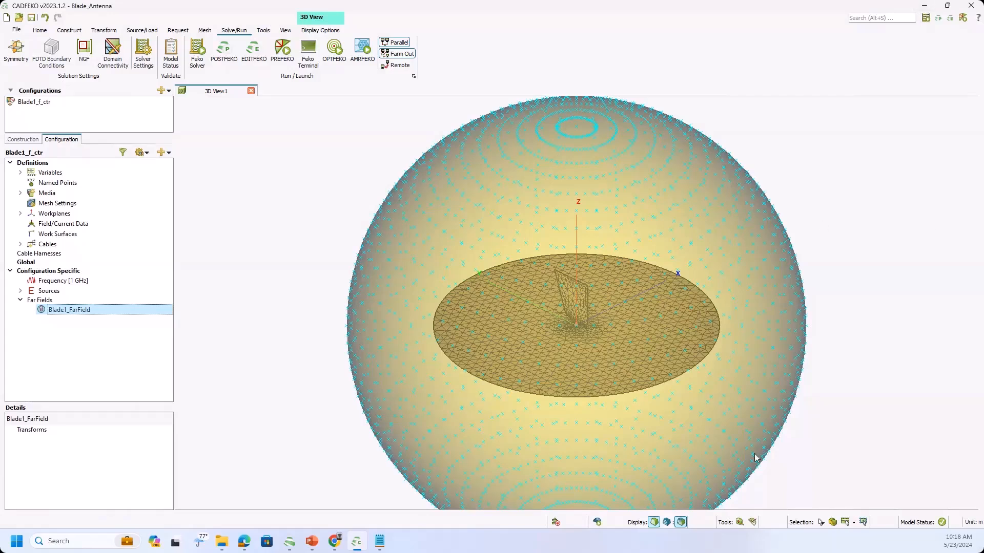
Launch a second, maximized CADFEKO window from the Altair Feko launcher and create a new project.
left_click(925, 7)
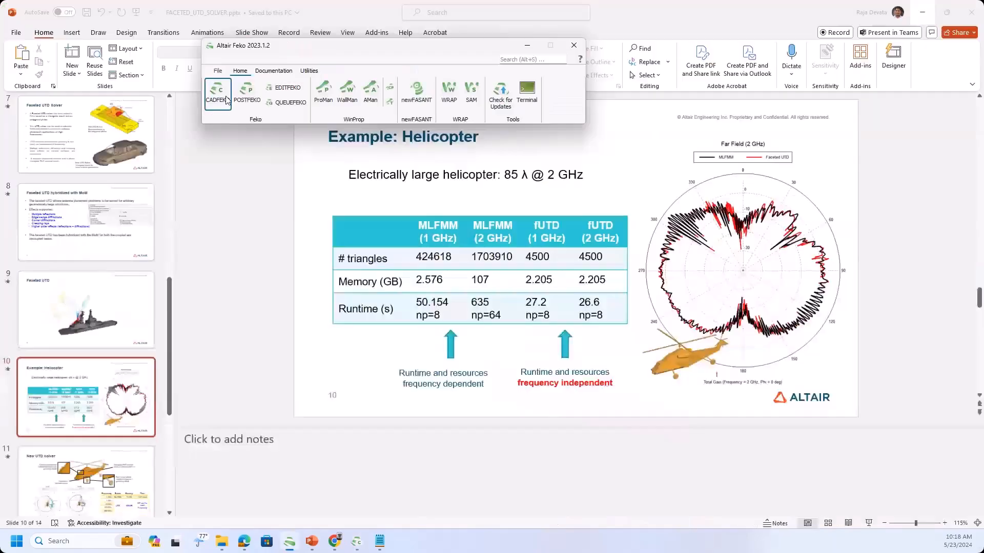
left_click(202, 168)
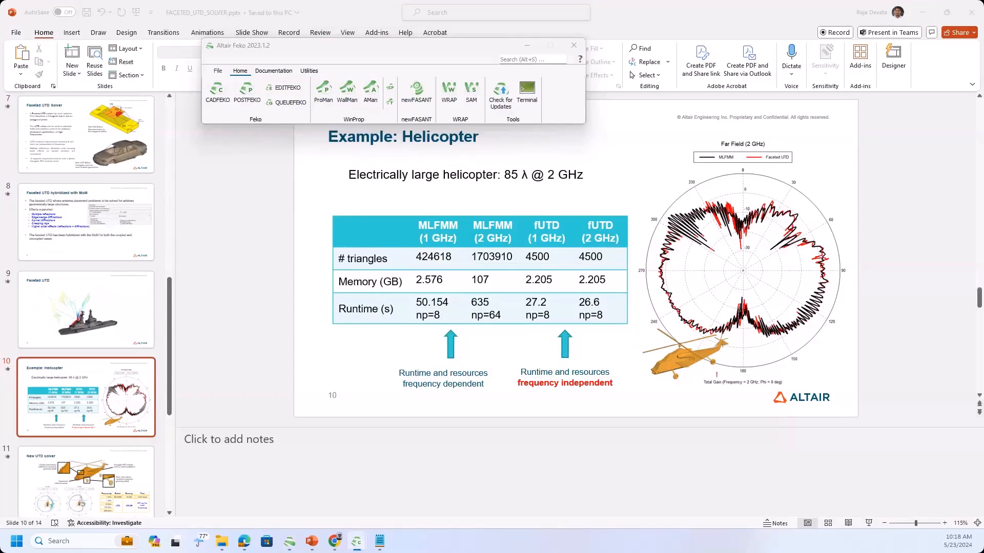
left_click_drag(983, 72, 297, 60)
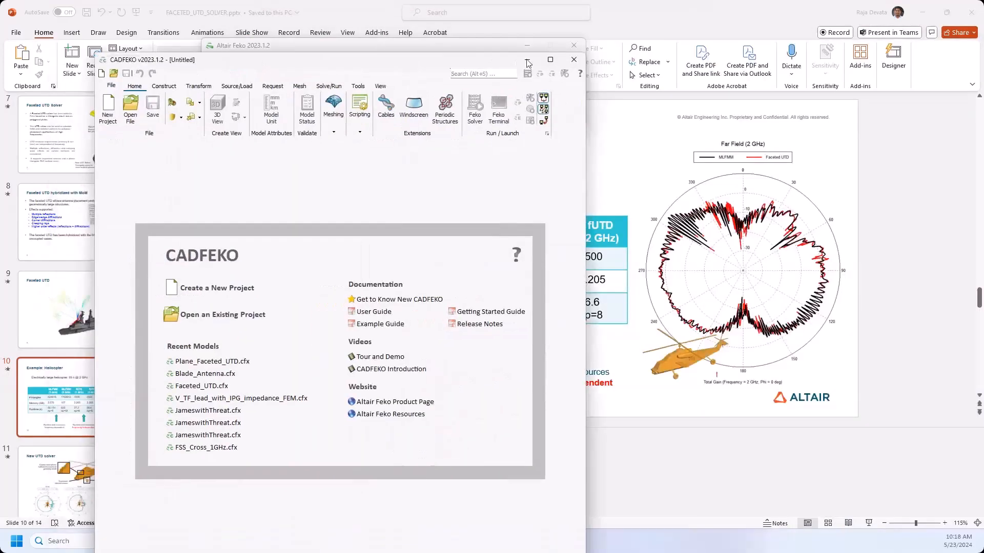
left_click(550, 60)
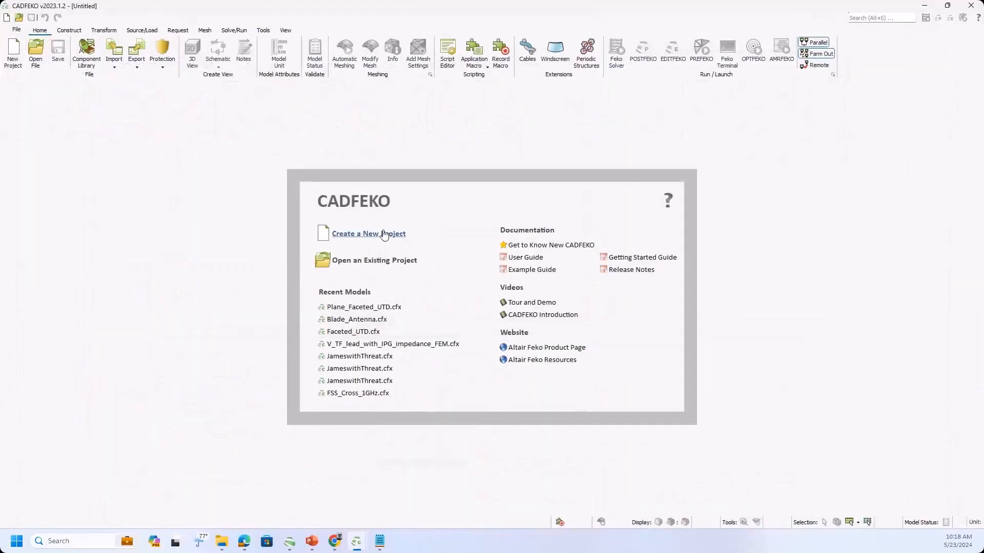
left_click(384, 234)
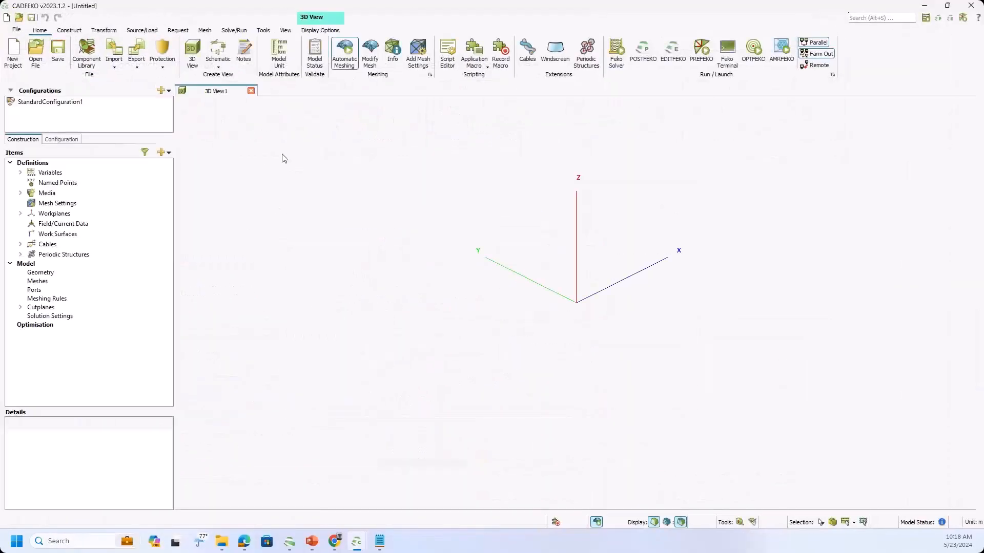
Filter the component library for "he" and add the Helicopter to the model.
left_click(87, 66)
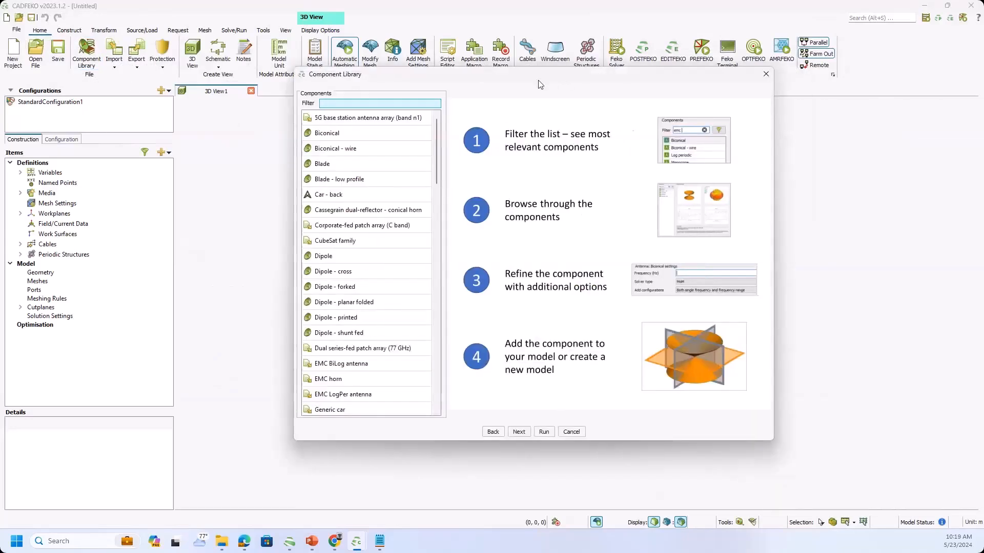
type("he")
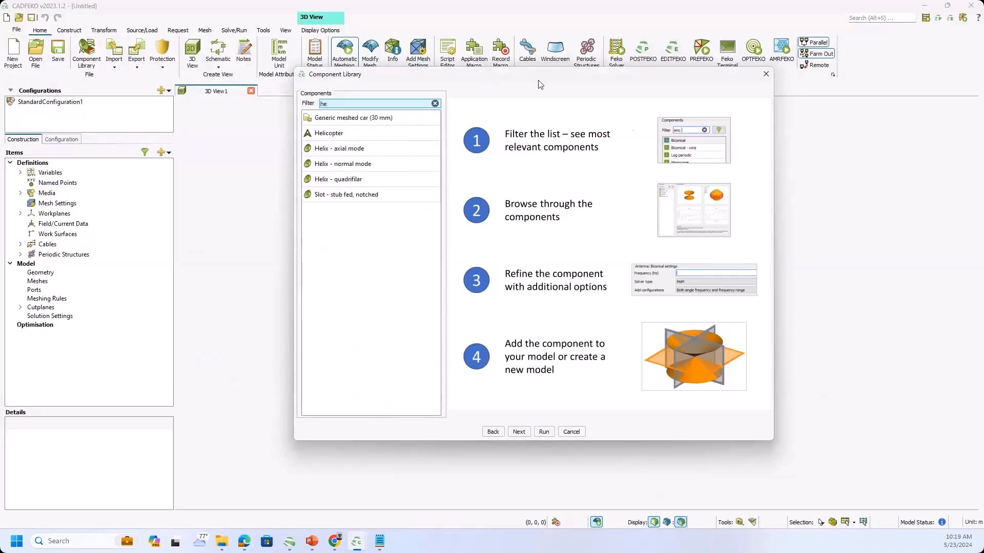
left_click(329, 136)
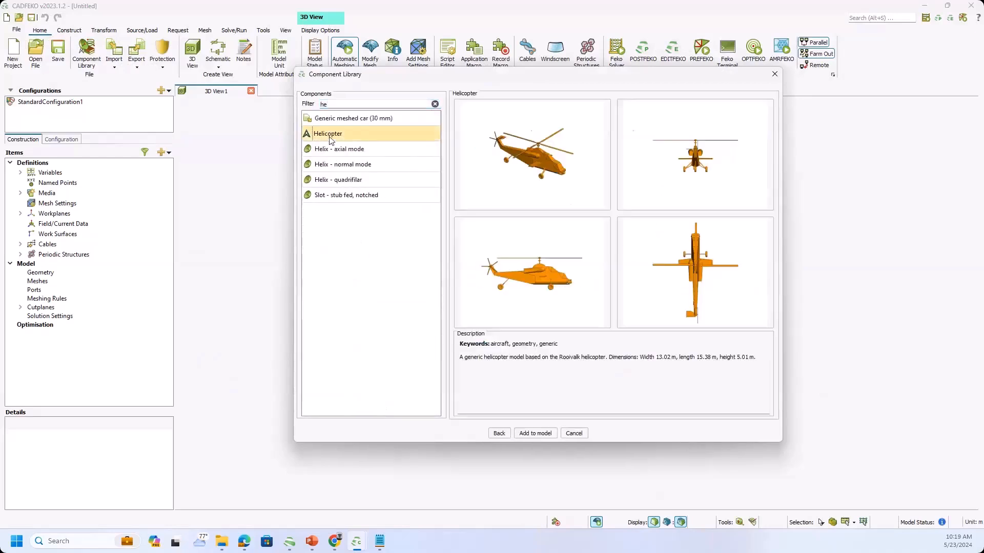
left_click(534, 436)
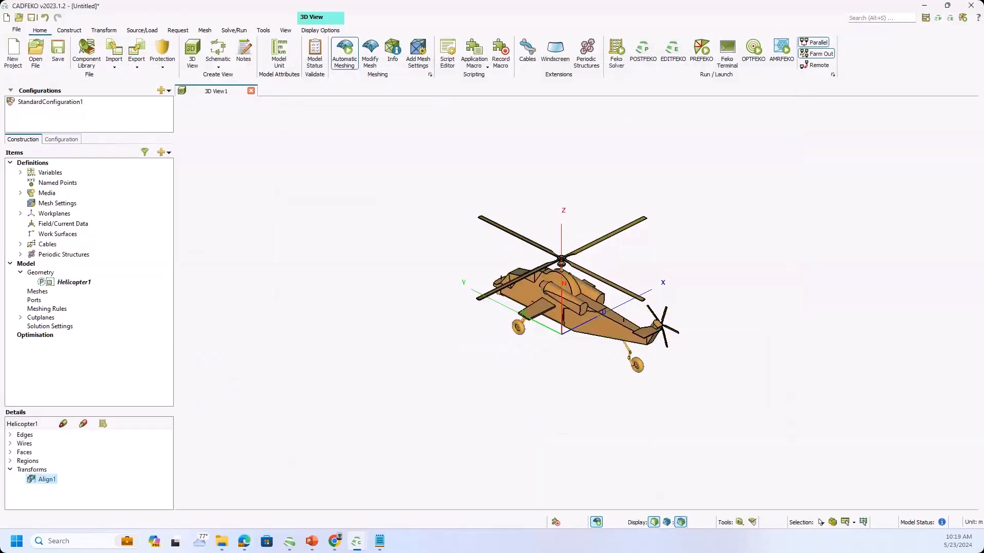
Turn off automatic meshing for the helicopter model.
left_click_drag(409, 292, 574, 310)
scroll(554, 300, "up", 2)
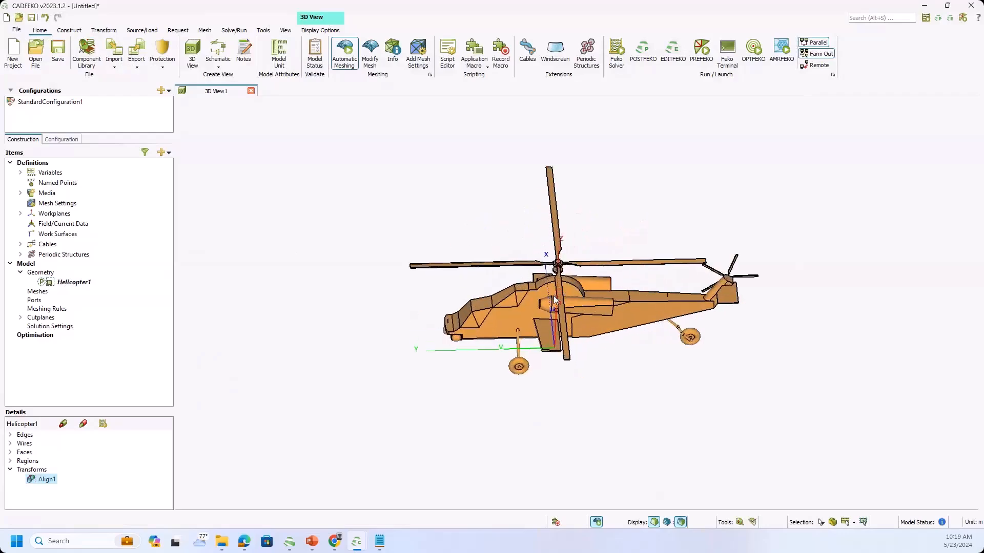
scroll(554, 301, "up", 2)
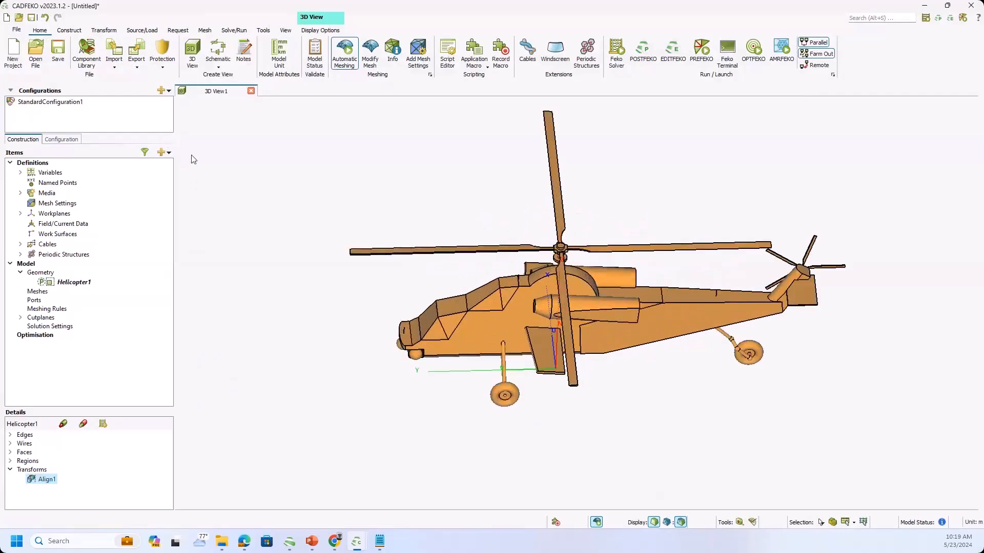
left_click(204, 31)
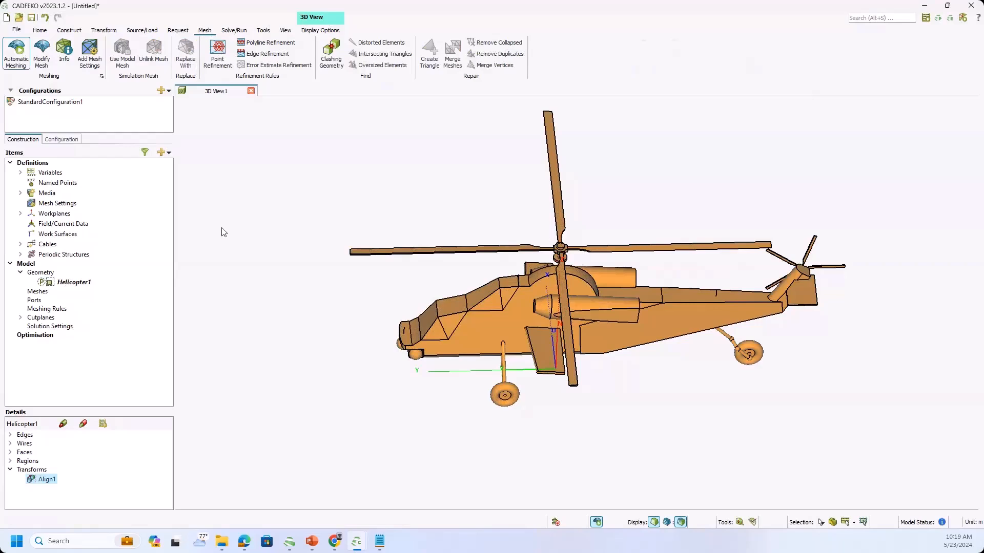
left_click(16, 54)
Start a far field data definition from a Feko Solver file and load Blade_Antenna_Blade1_FarField.ffe from the Desktop folder FACETED_UTD_DEMO.
left_click_drag(527, 351, 500, 266)
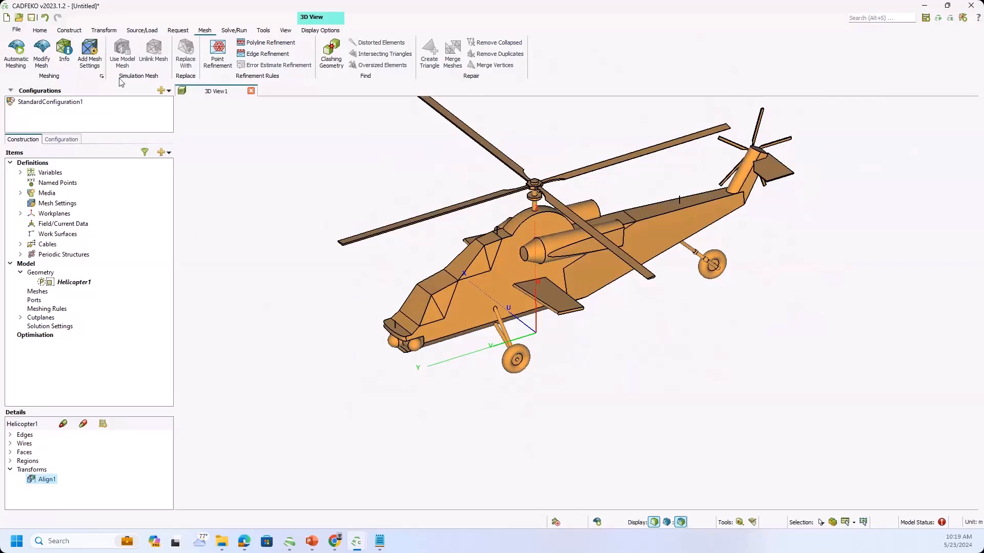
left_click(70, 30)
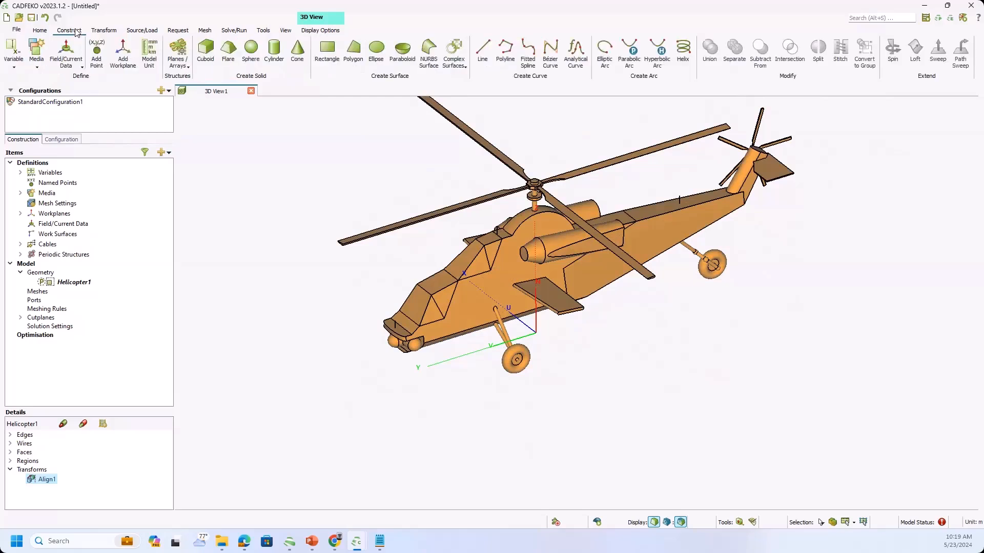
left_click(76, 66)
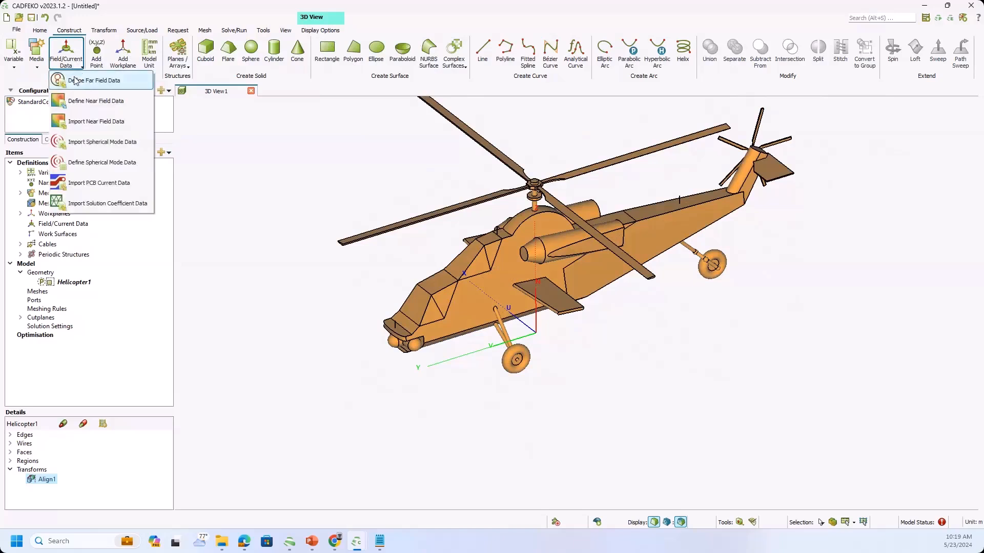
left_click(75, 81)
left_click_drag(374, 157, 133, 127)
left_click_drag(237, 182, 333, 173)
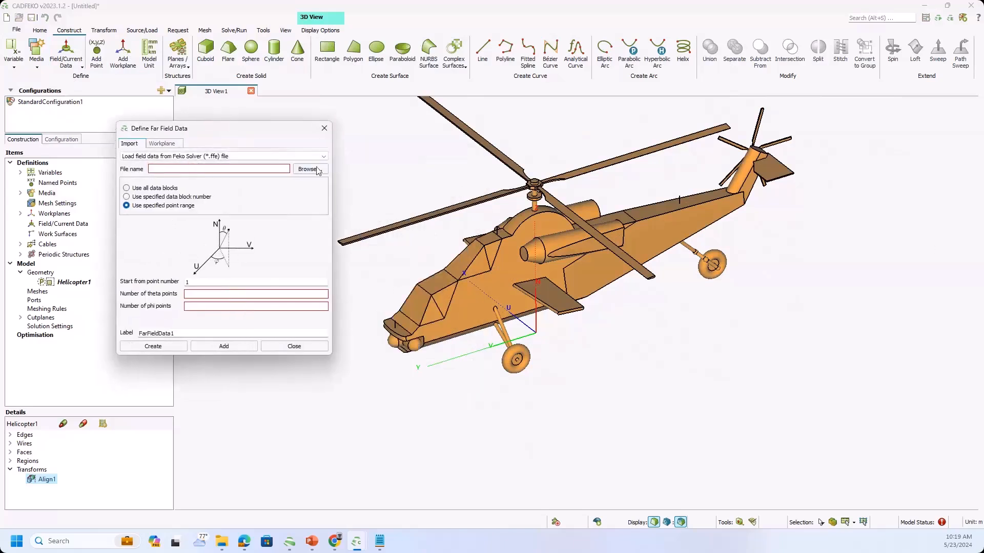
left_click(310, 169)
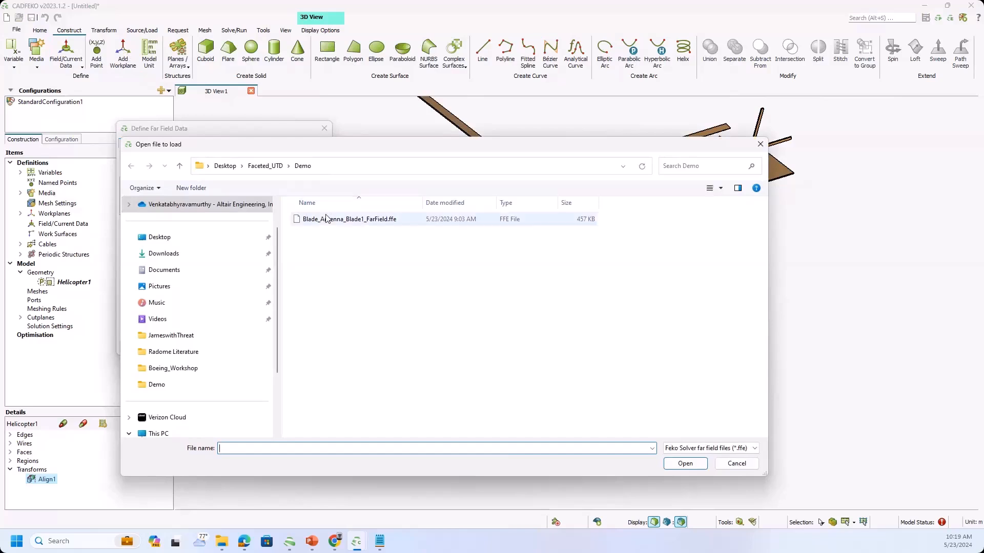
left_click(225, 166)
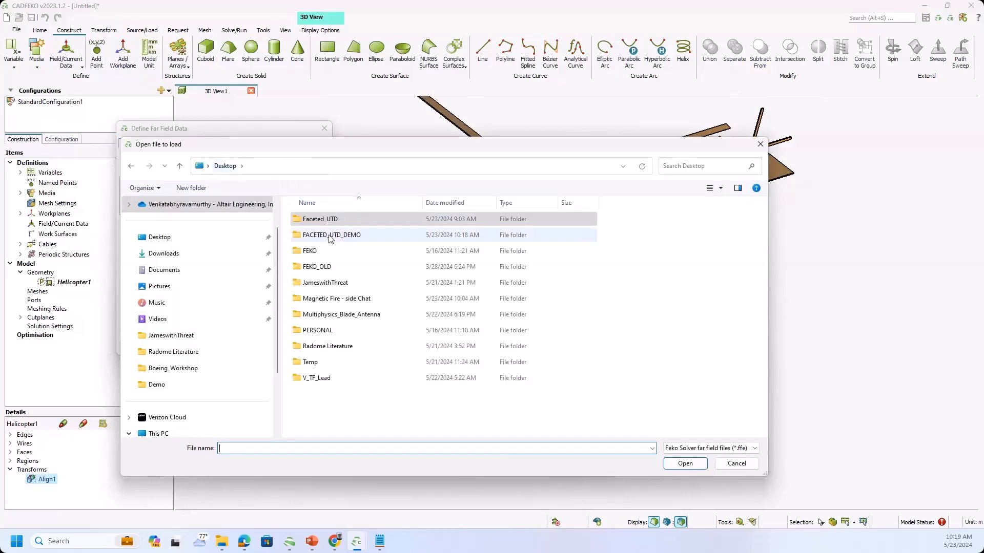
double_click(329, 235)
left_click(330, 220)
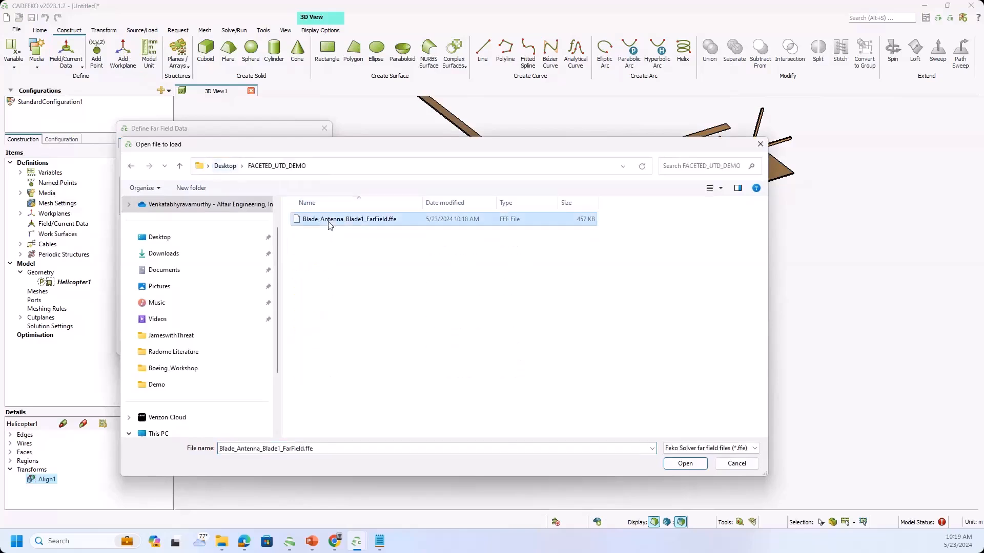
left_click(691, 467)
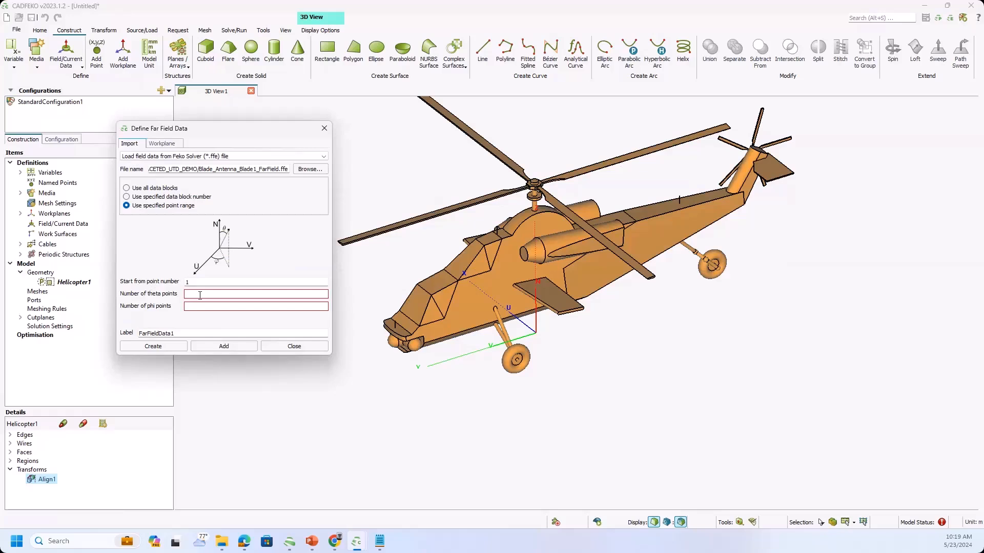
Set the far field data's point range to 37 theta points and 73 phi points.
type("37")
left_click(198, 306)
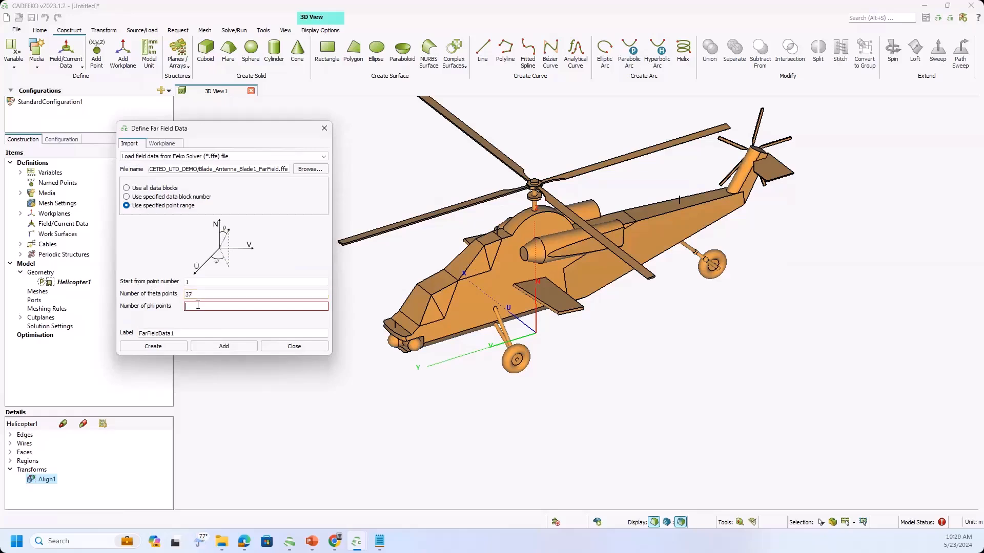
type("73")
Check the theta and phi sample counts in the exported far field text file and create the far field data definition.
left_click(379, 543)
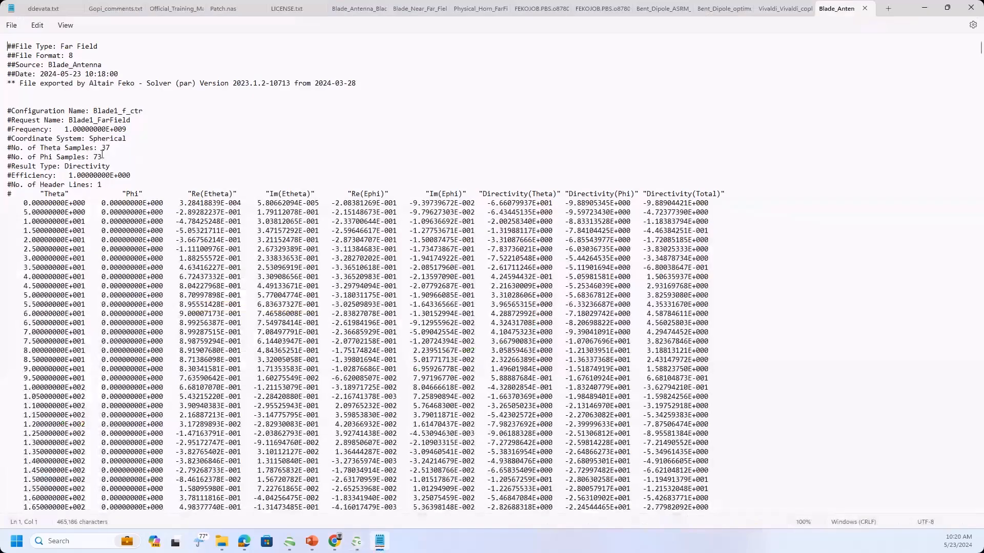
left_click(925, 7)
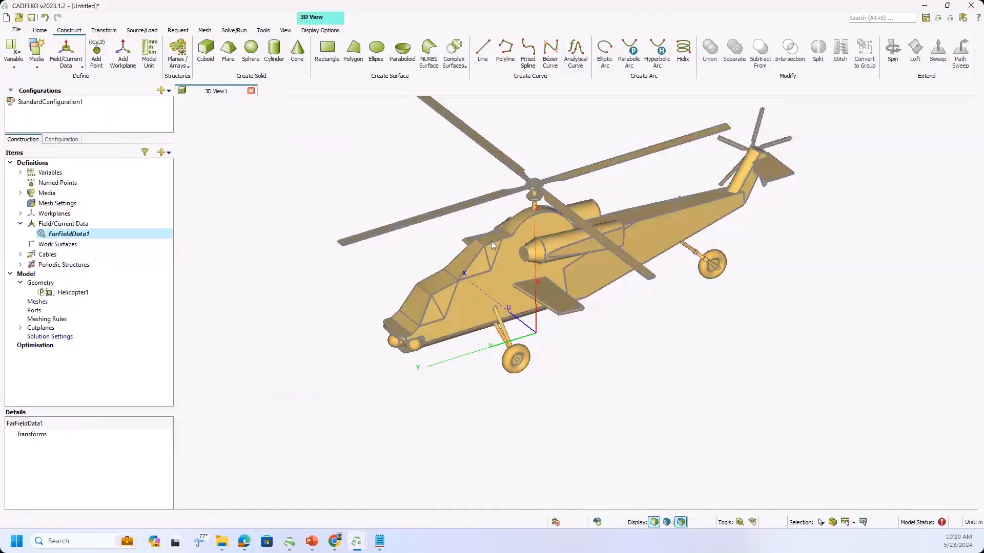
Start a far field source using FarFieldData1 and snap its custom workplane origin onto the helicopter's roof ahead of the main rotor.
left_click(144, 31)
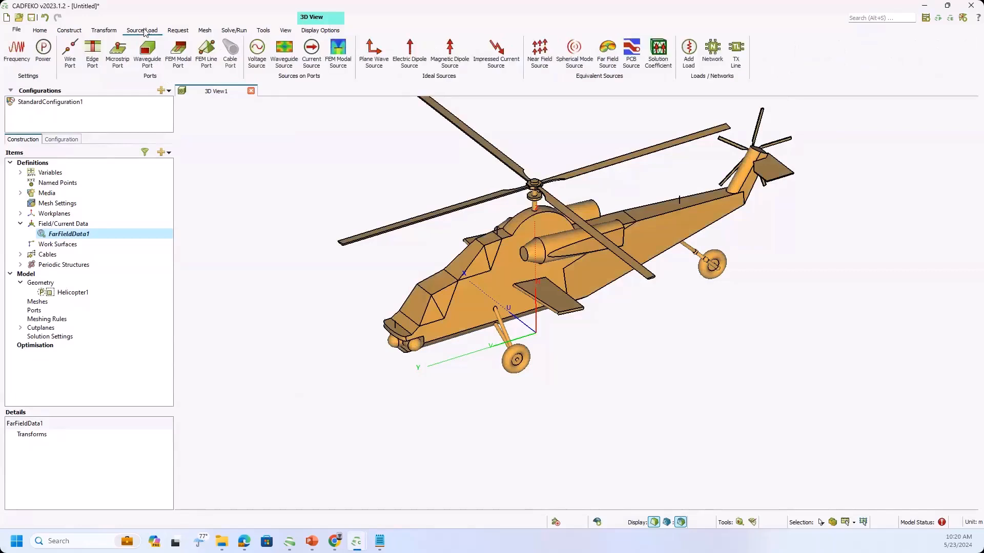
left_click(608, 53)
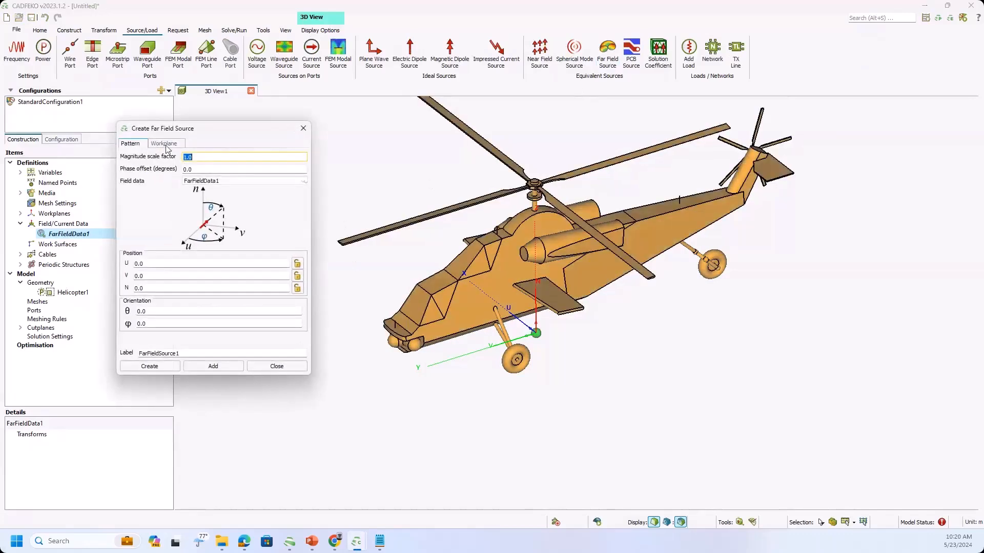
left_click(165, 144)
left_click(155, 167)
scroll(417, 306, "up", 3)
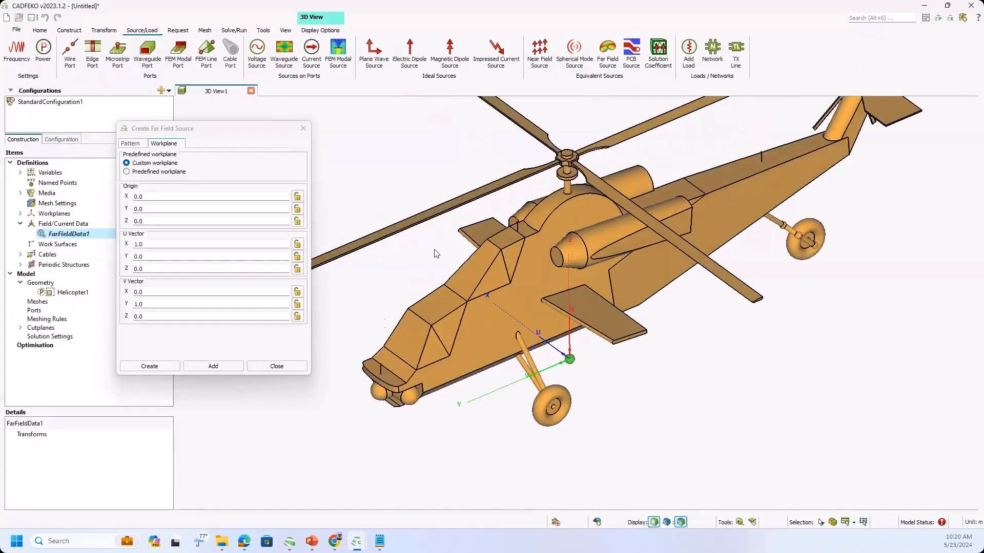
scroll(435, 254, "up", 2)
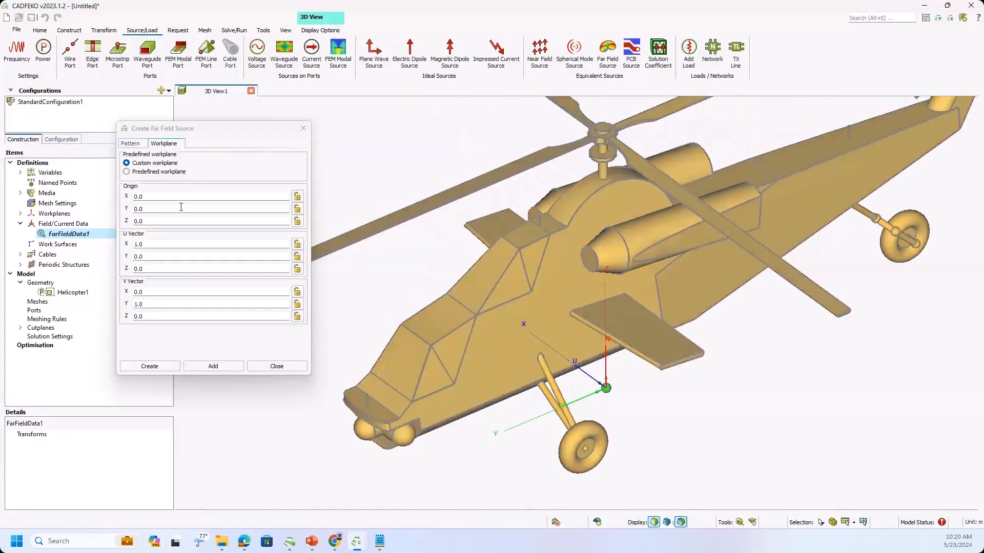
left_click(134, 197)
left_click(524, 237)
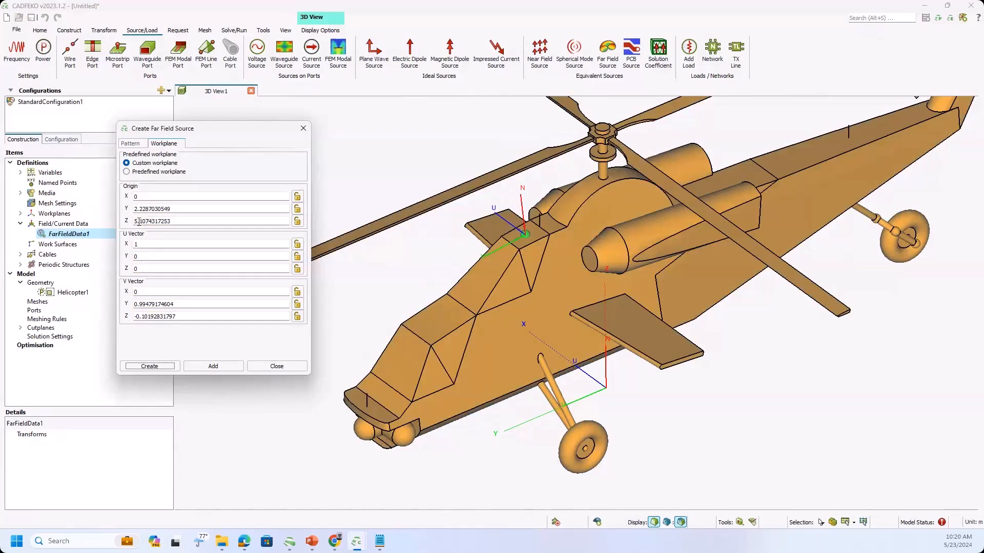
Set the source workplane's origin to Y 2.20 and Z 5.15.
left_click_drag(141, 221, 213, 214)
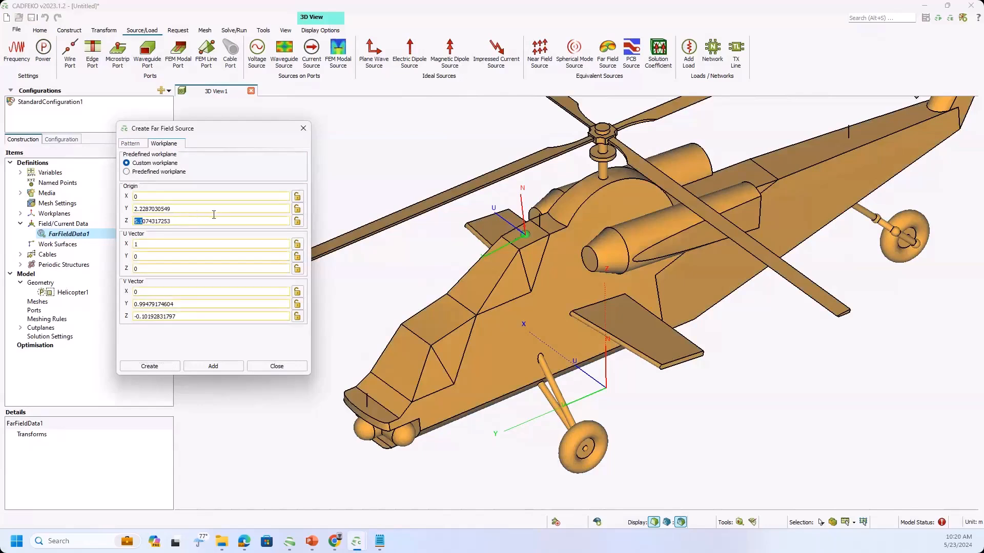
key("Left")
key("Right")
key("shift+Right")
key("shift+Right")
key("shift+Right")
key("shift+Right")
key("shift+Right")
key("shift+Right")
key("shift+Right")
key("shift+Right")
key("shift+Right")
type("3")
key("BackSpace")
type("5")
key("BackSpace")
key("BackSpace")
key("BackSpace")
key("BackSpace")
key("BackSpace")
key("BackSpace")
key("BackSpace")
key("BackSpace")
key("BackSpace")
type("0")
Set the workplane's V vector to Y 1 and Z 0, and create the far field source.
left_click_drag(209, 303, 62, 304)
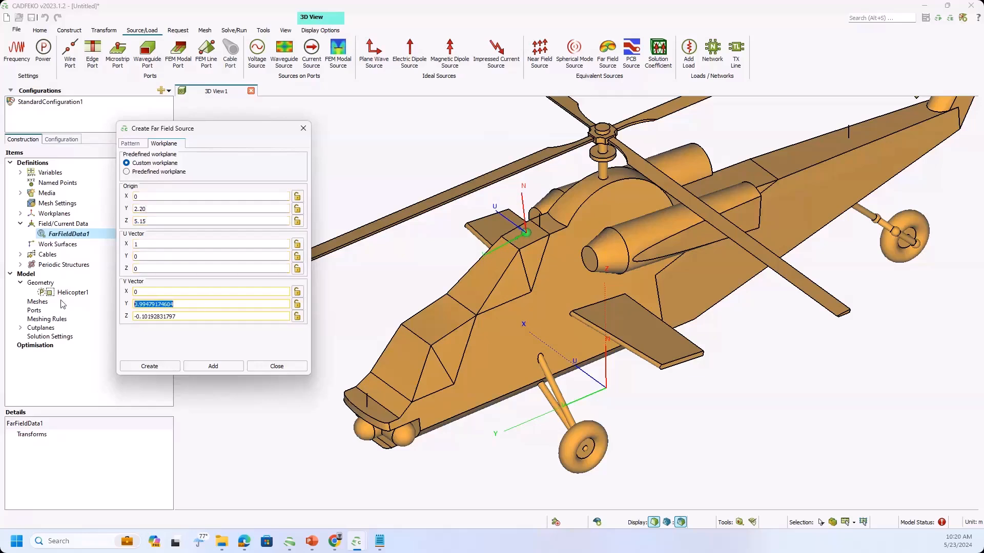
type("1")
left_click_drag(184, 316, 117, 317)
type("0")
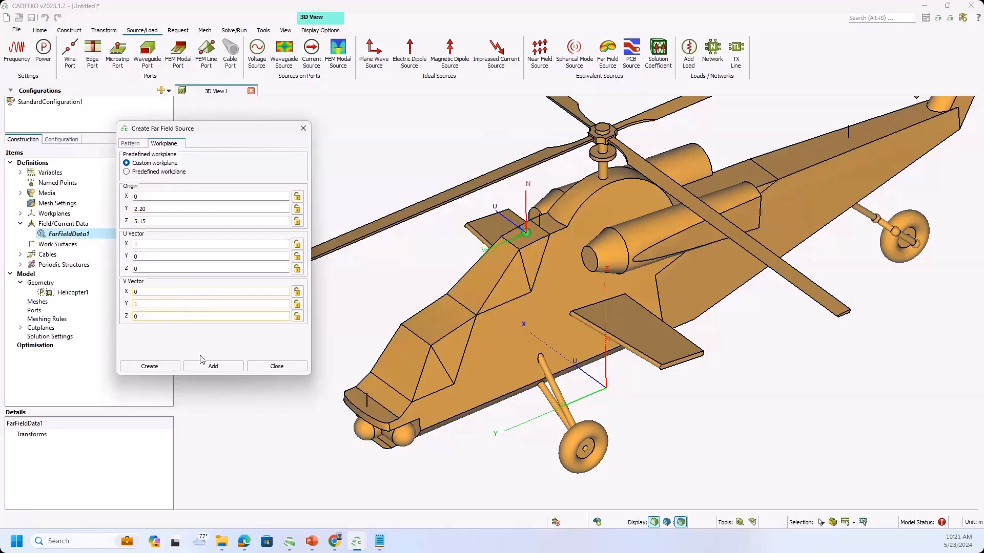
left_click(147, 366)
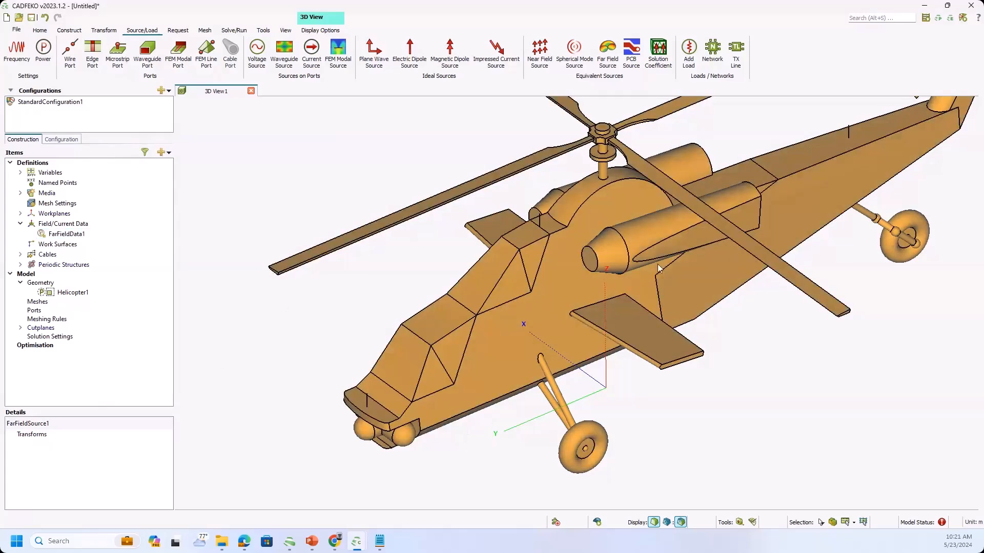
Set the solution method of all Helicopter1 faces to Faceted uniform theory of diffraction (UTD).
scroll(773, 218, "down", 2)
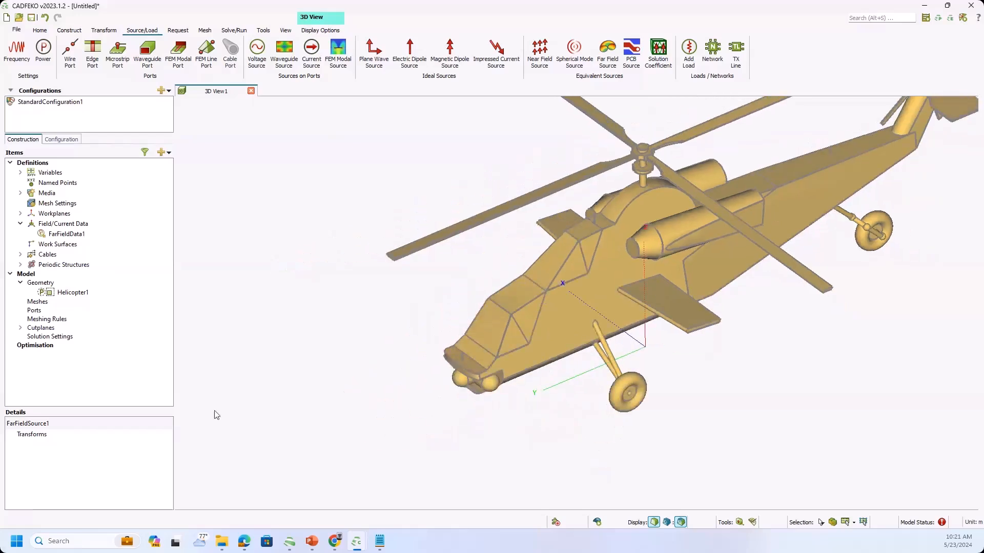
left_click(79, 293)
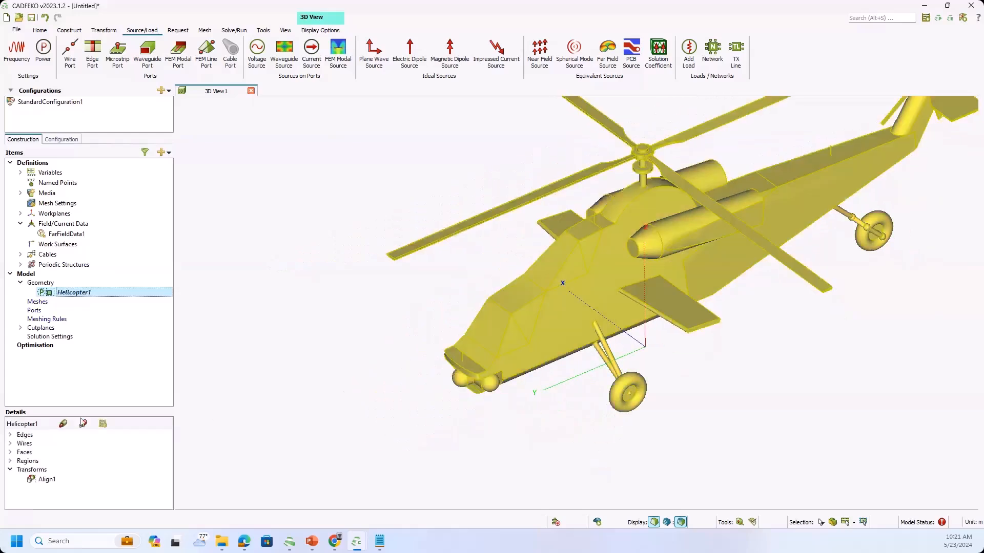
left_click(10, 453)
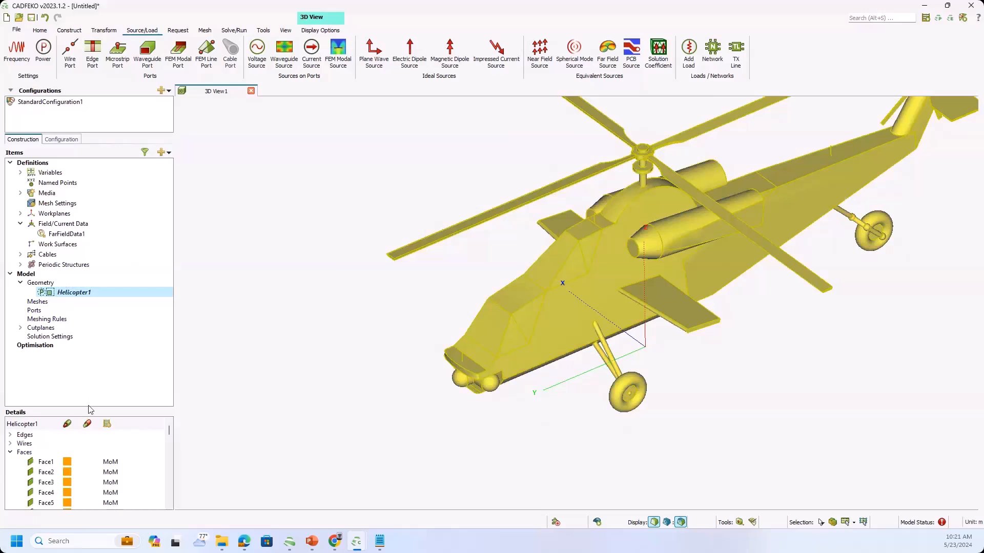
left_click_drag(90, 409, 94, 354)
left_click(43, 408)
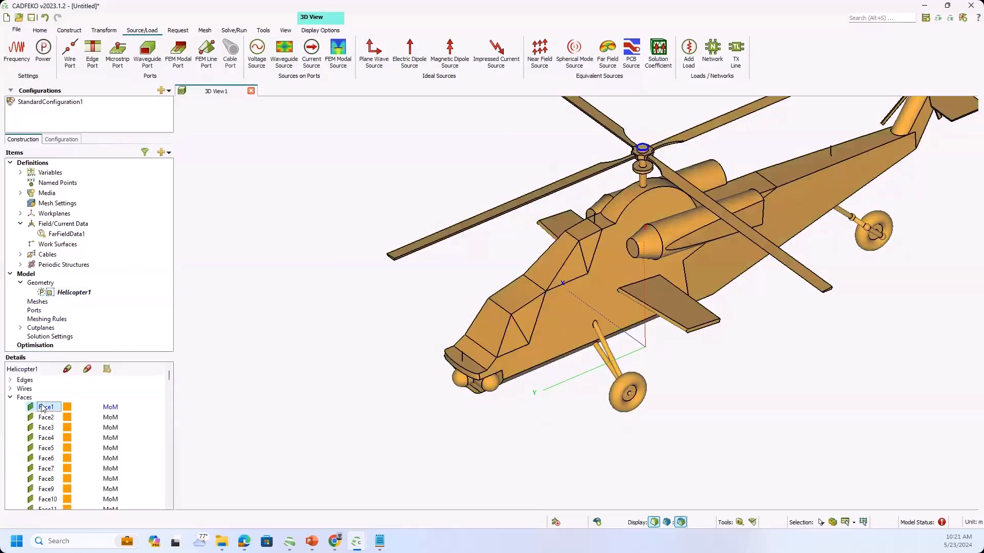
key("ctrl+a")
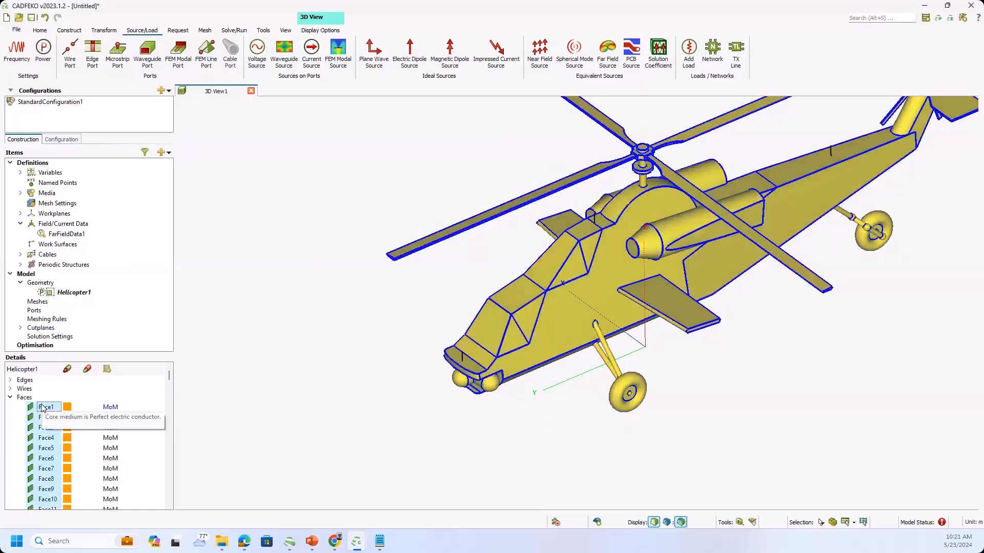
right_click(45, 408)
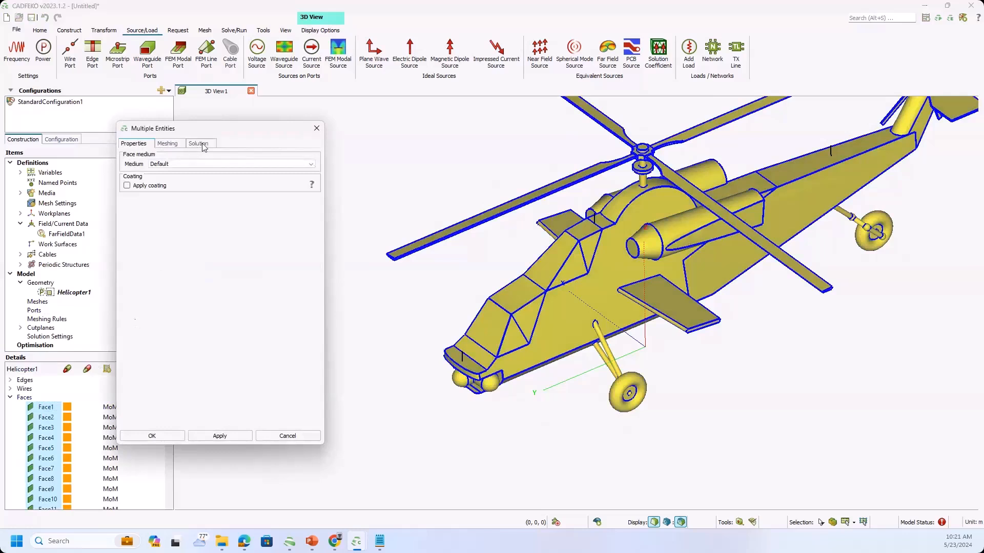
left_click(203, 145)
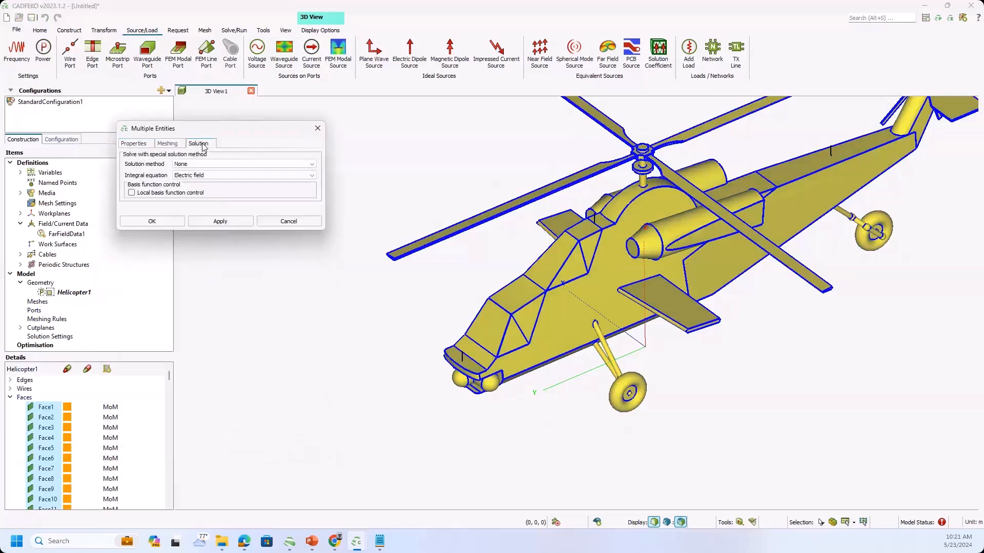
left_click(204, 163)
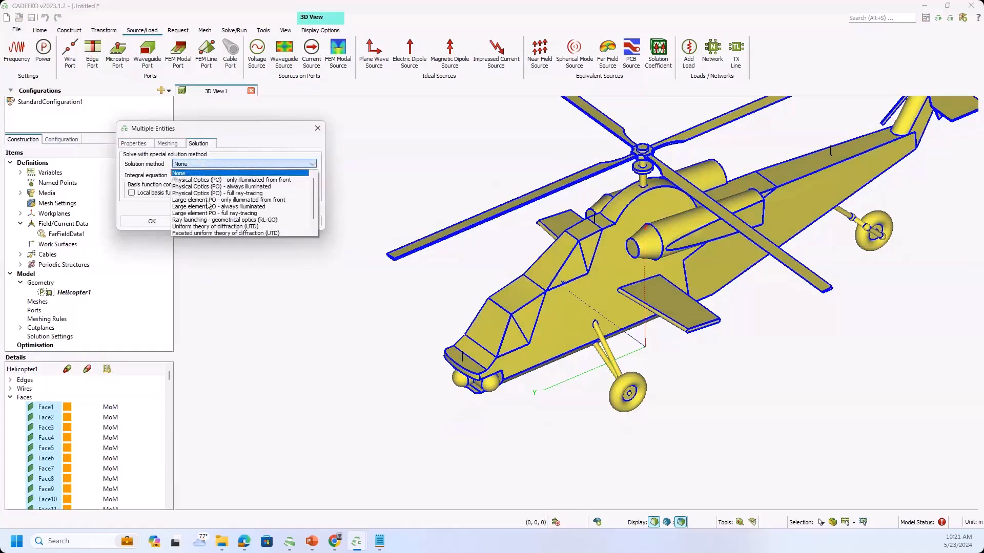
left_click(210, 234)
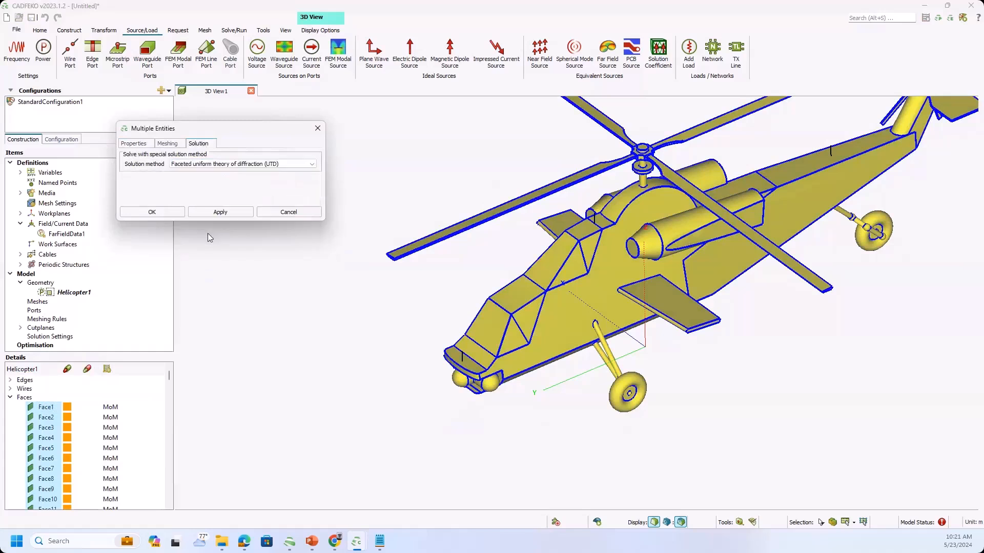
left_click(215, 213)
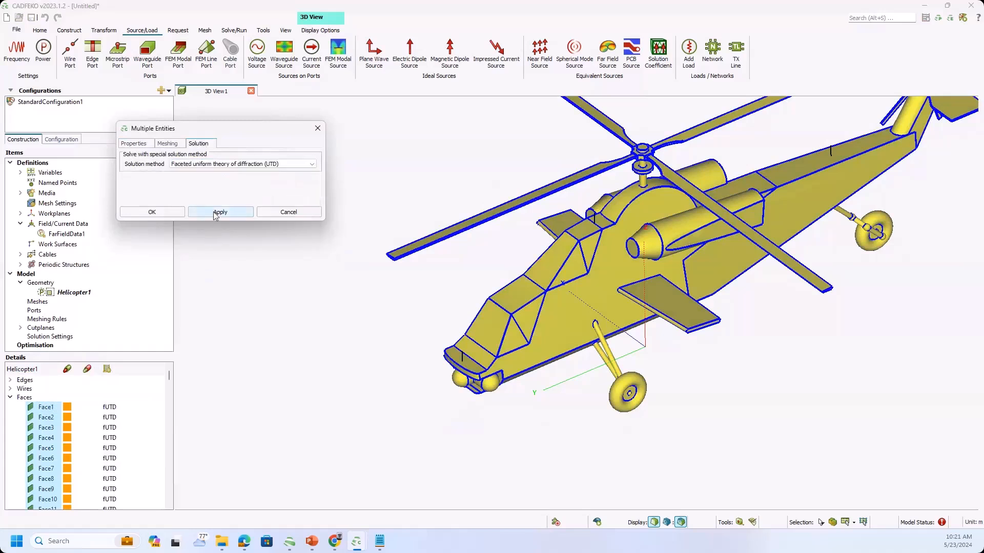
left_click(156, 215)
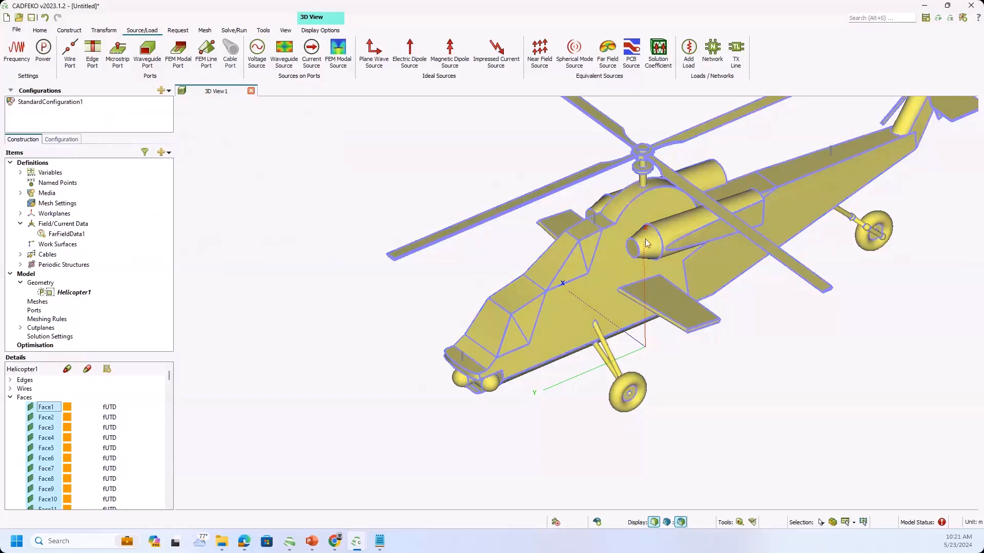
Set the solution to a single frequency of 1e9 Hz.
left_click(61, 139)
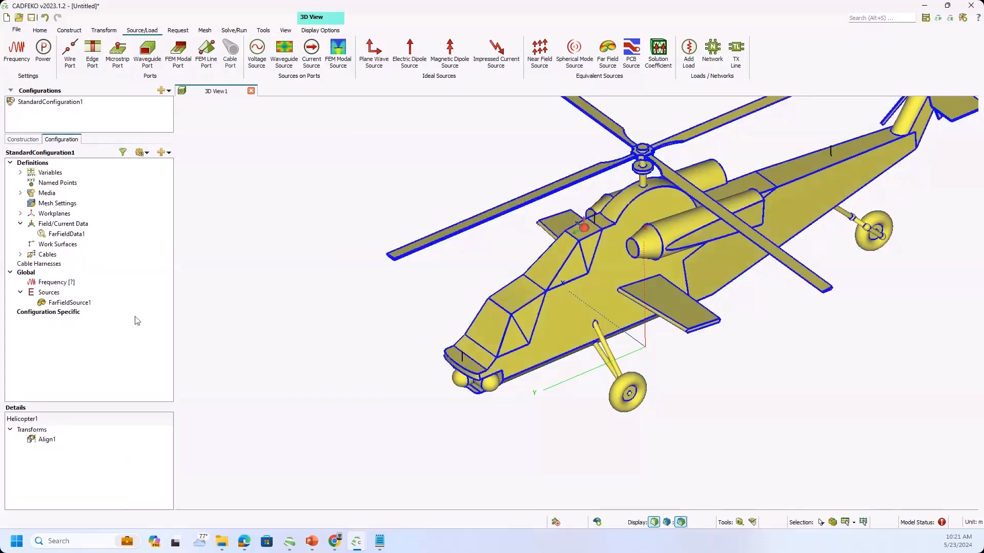
double_click(68, 283)
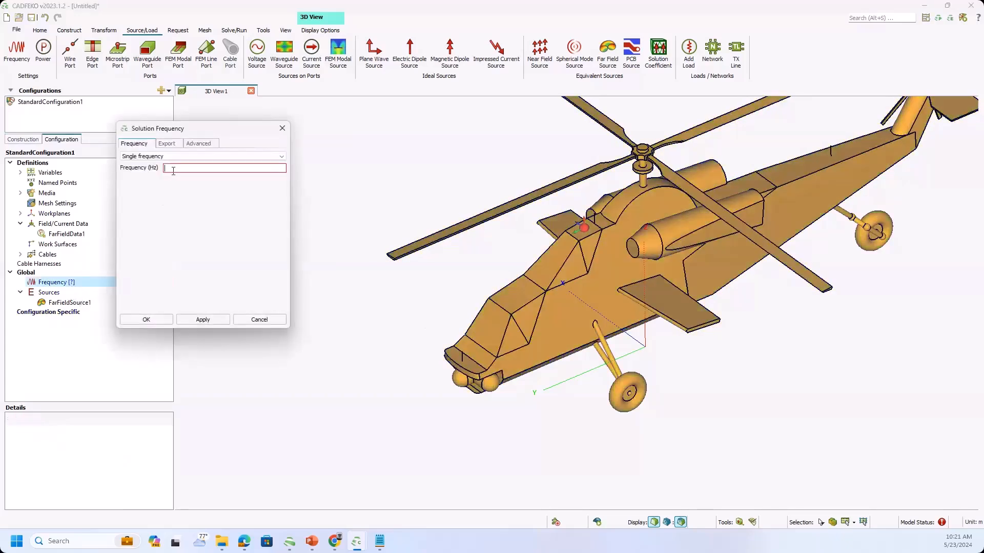
type("1e9")
left_click(203, 320)
left_click(148, 320)
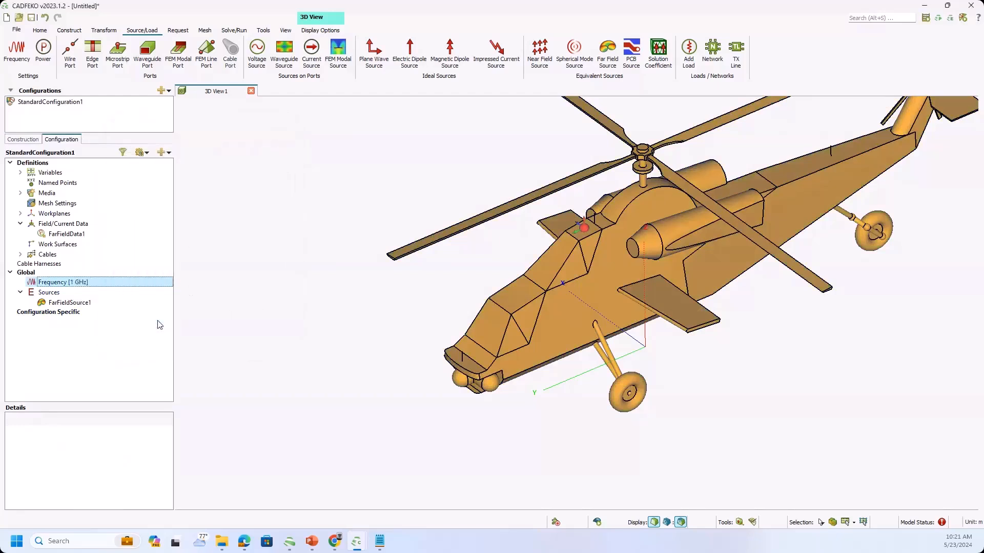
Start a far field request with the 3D pattern preset and switch it to a custom workplane.
left_click(178, 31)
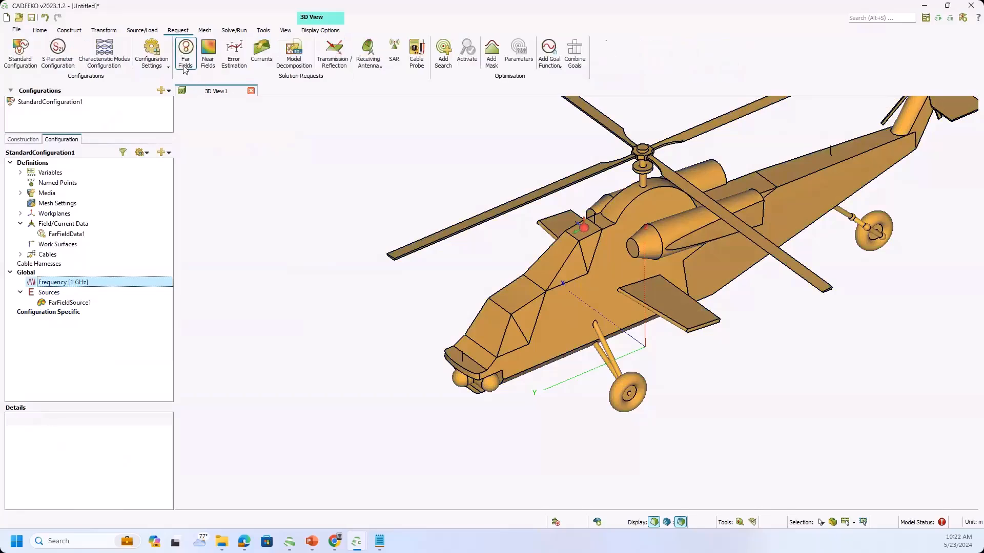
left_click(185, 54)
left_click(223, 391)
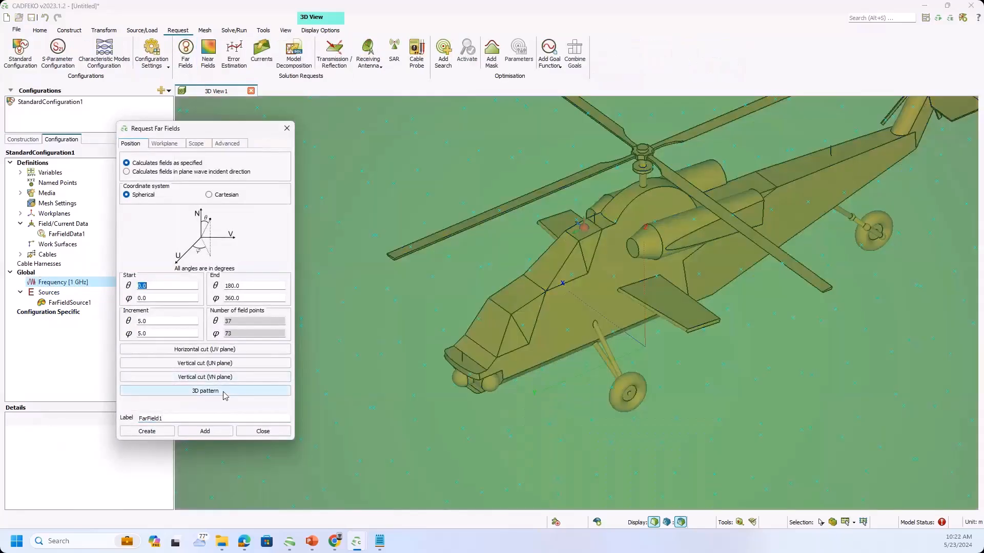
left_click_drag(210, 127, 283, 102)
left_click(238, 117)
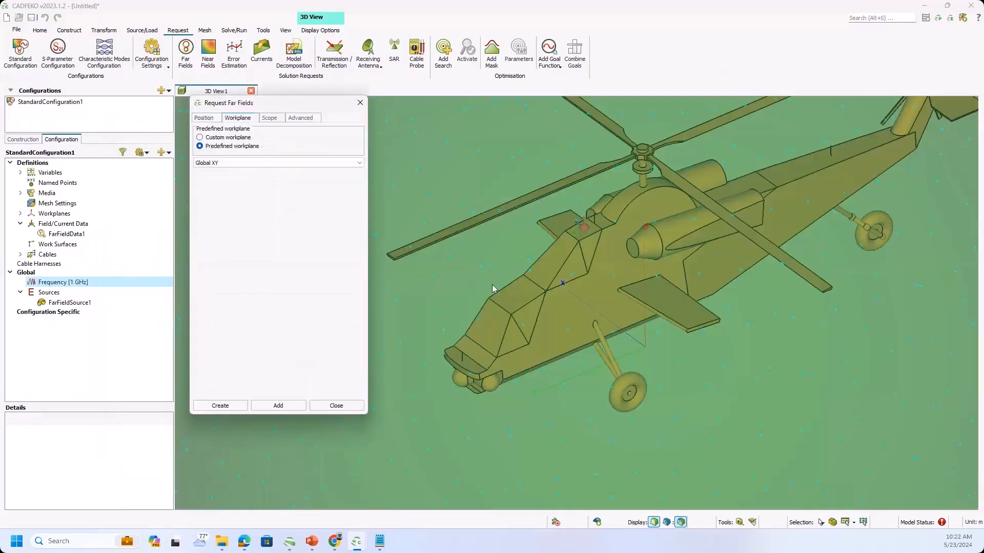
left_click(209, 137)
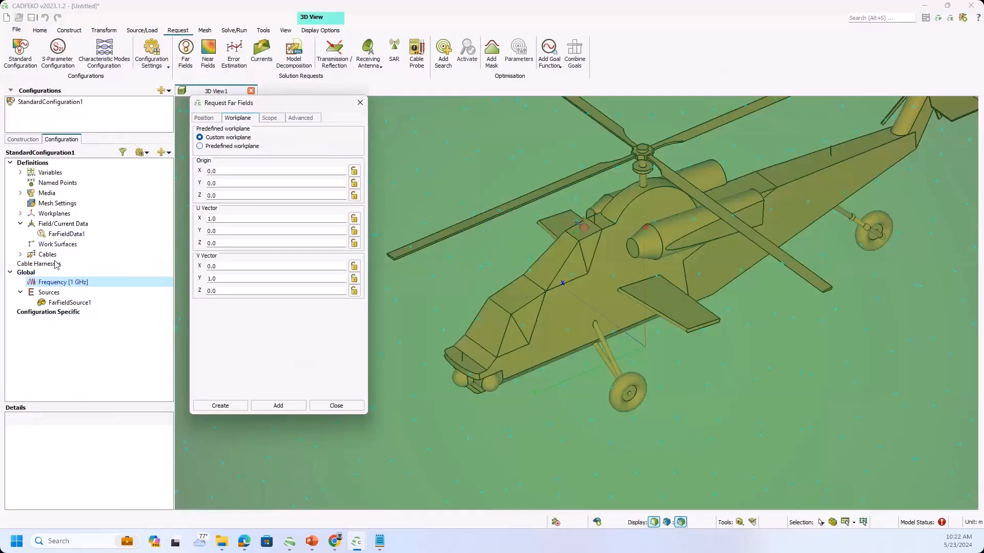
Examine the workplane settings of FarFieldData1 and FarFieldSource1.
left_click(63, 235)
double_click(64, 234)
left_click(167, 159)
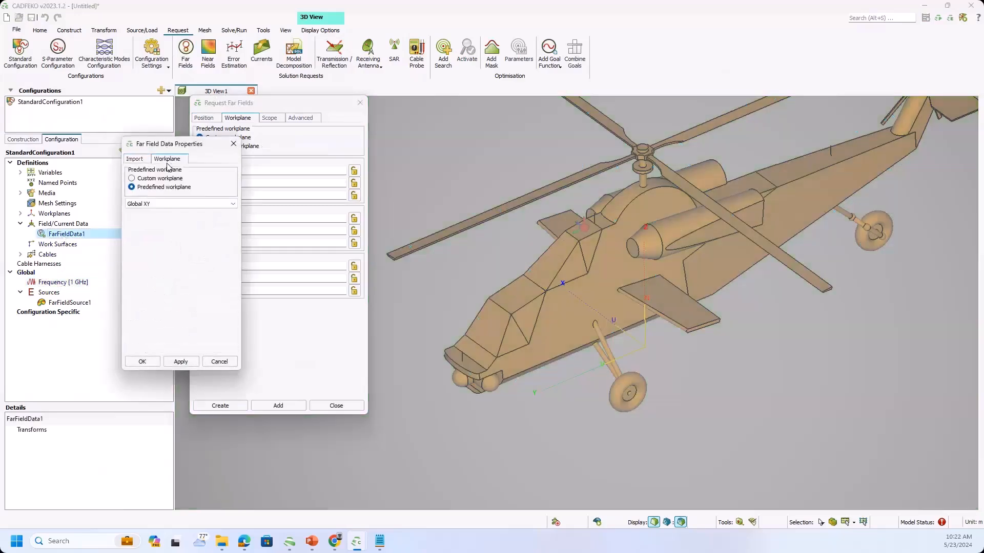
left_click(233, 145)
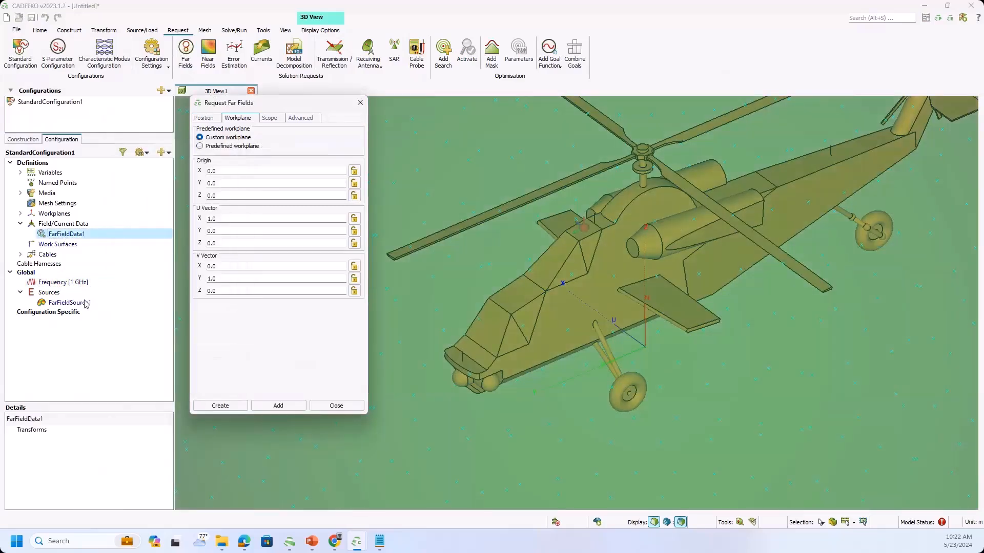
double_click(85, 304)
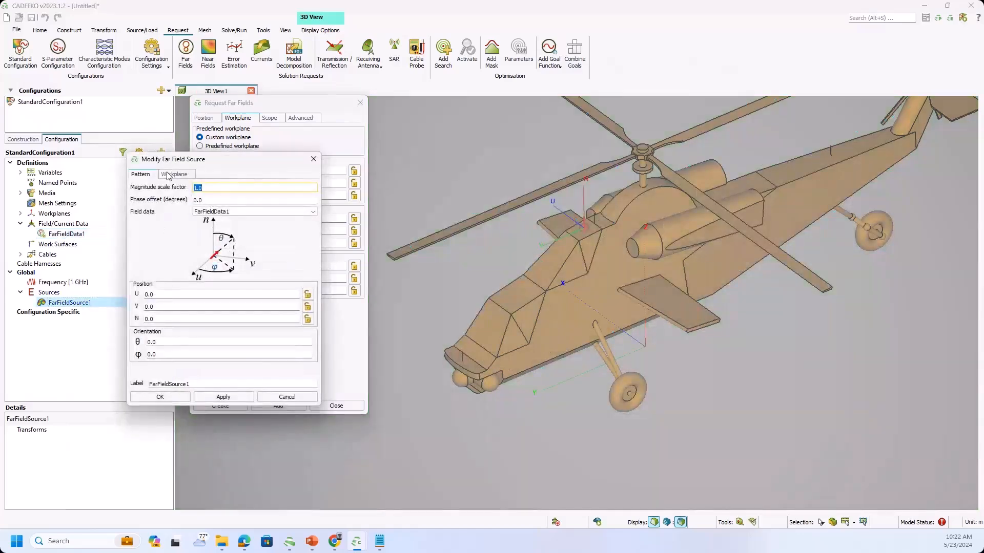
left_click_drag(171, 160, 48, 144)
left_click(53, 159)
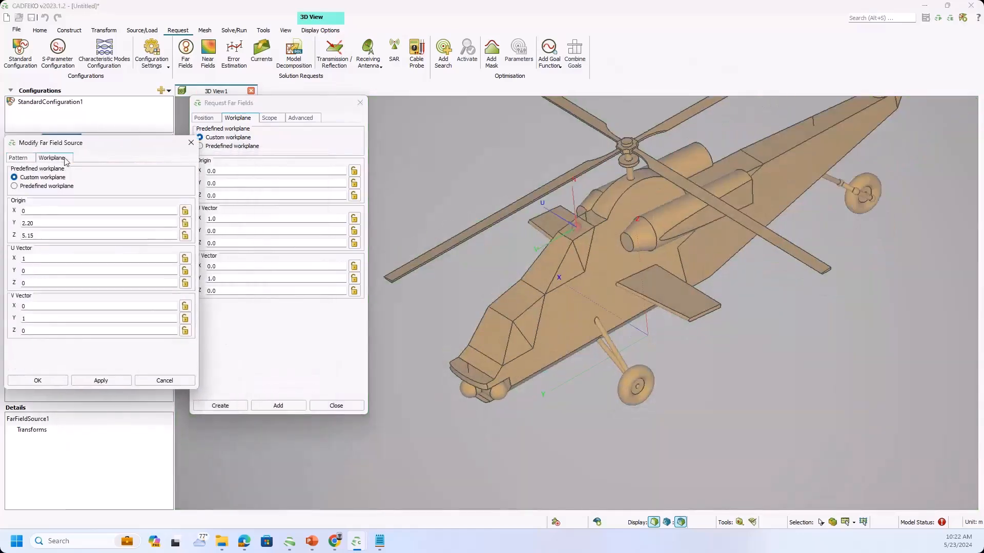
Match the far field request's workplane origin to the source's origin, Y 2.20 and Z 5.15, and create the request.
left_click(258, 215)
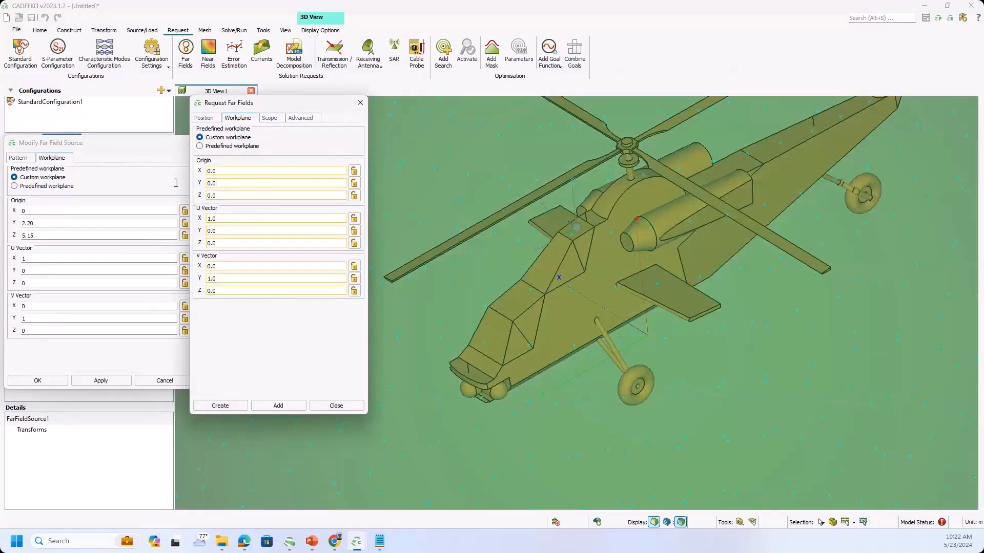
type("2.2")
left_click(250, 193)
type("5.15")
left_click(216, 406)
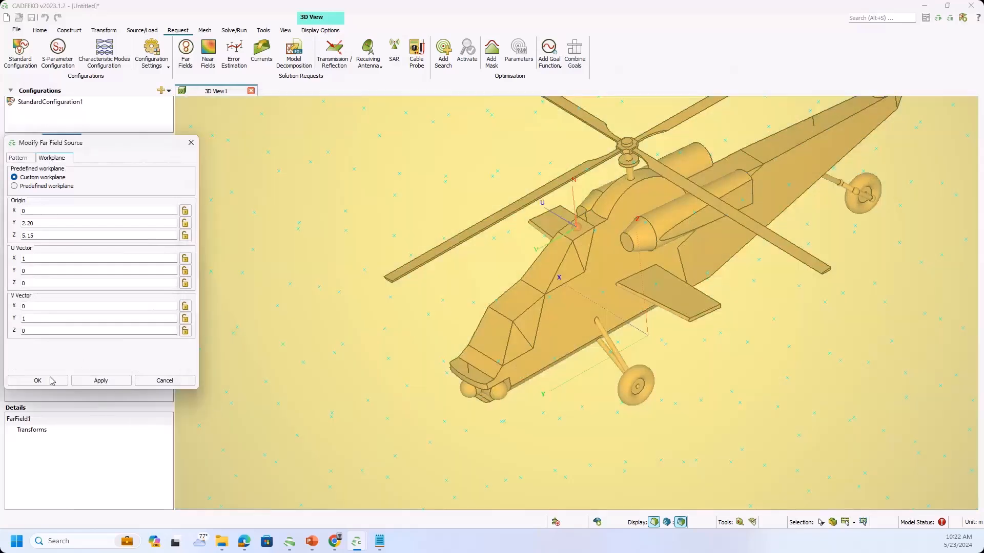
Accept the far field source settings and save the project as Helicopeter_fUTD in the FACETED_UTD_DEMO folder.
left_click(37, 381)
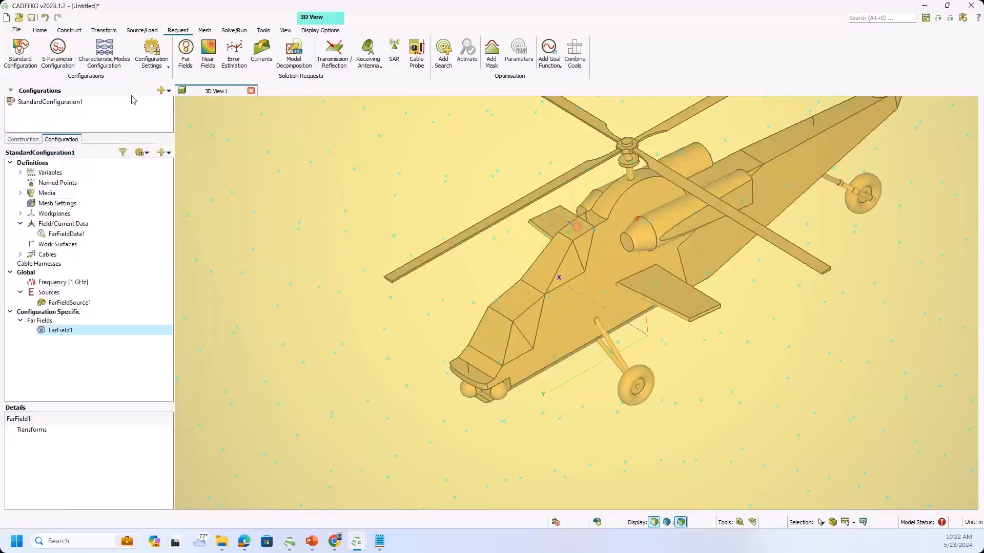
left_click(16, 30)
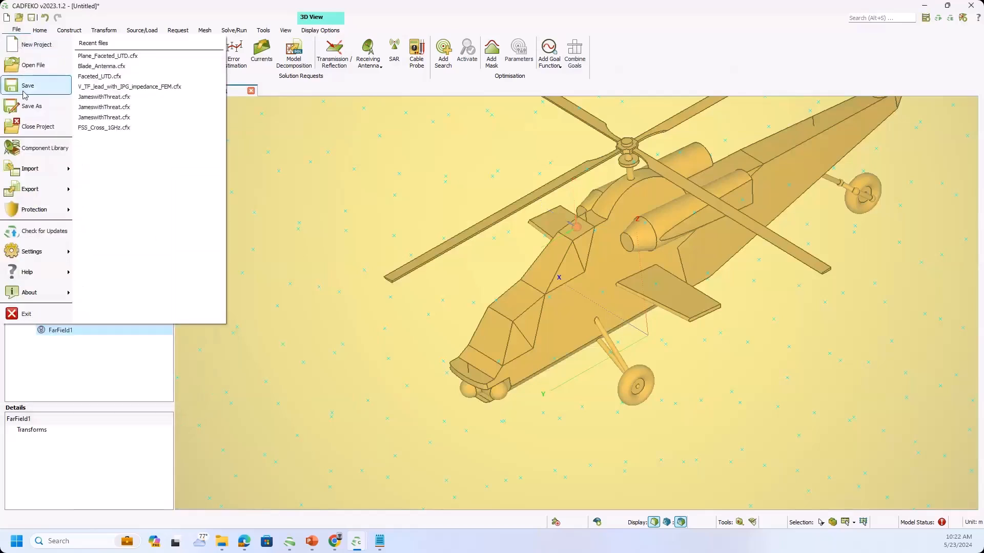
left_click(26, 105)
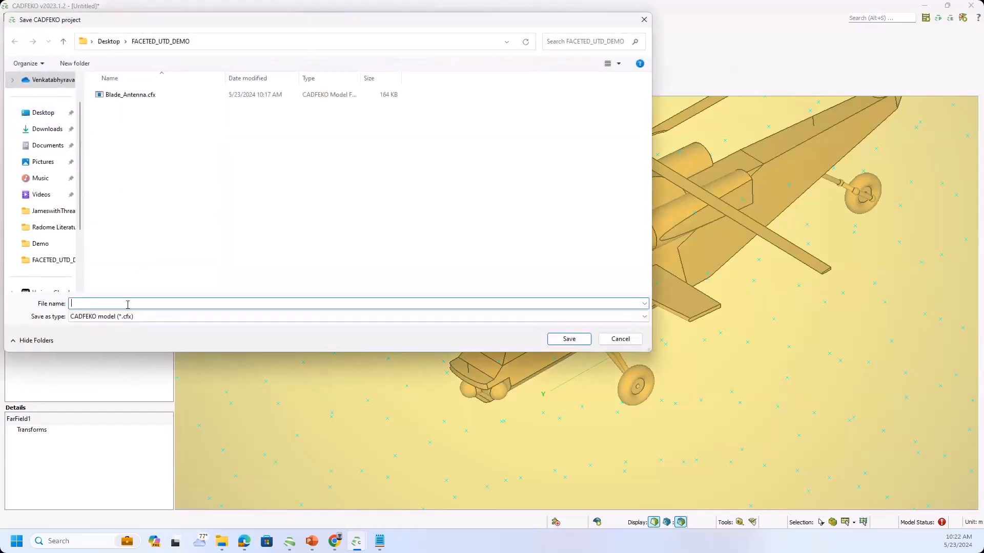
type("Helicopeter_fUTD")
key("Return")
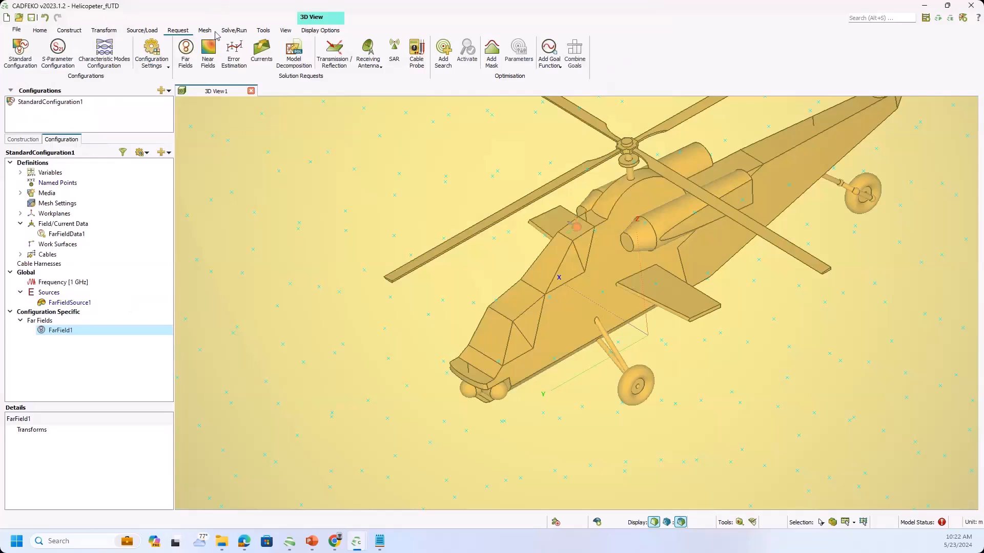
Set the UTD ray contributions to Advanced in the high frequency solver settings, keeping the preselected faceted UTD effects.
left_click(240, 31)
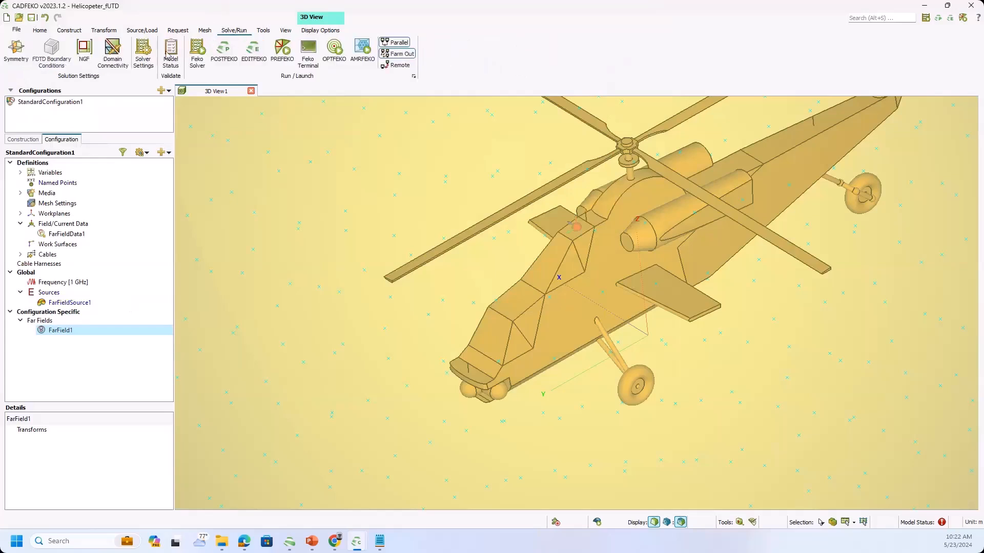
left_click(143, 56)
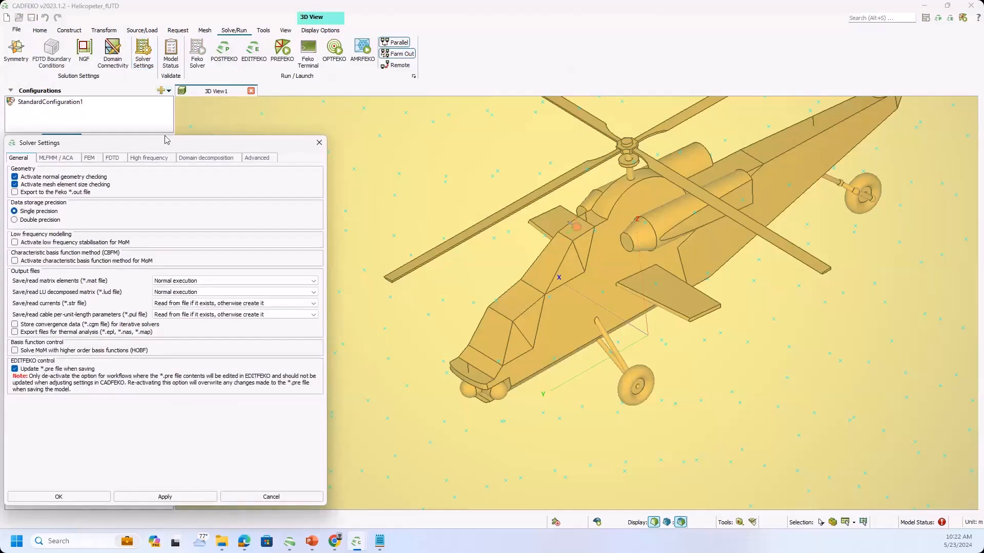
left_click_drag(165, 141, 259, 86)
left_click(252, 102)
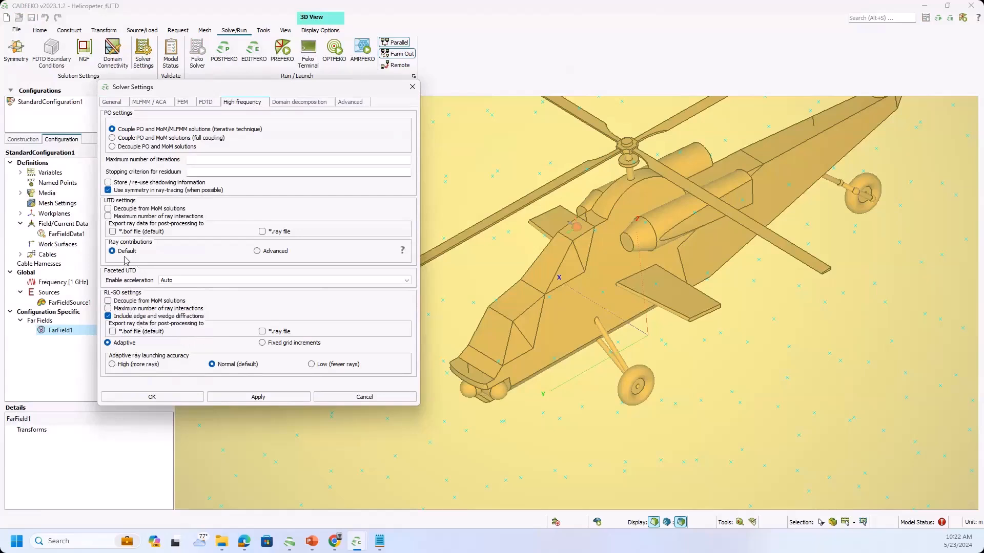
left_click(257, 251)
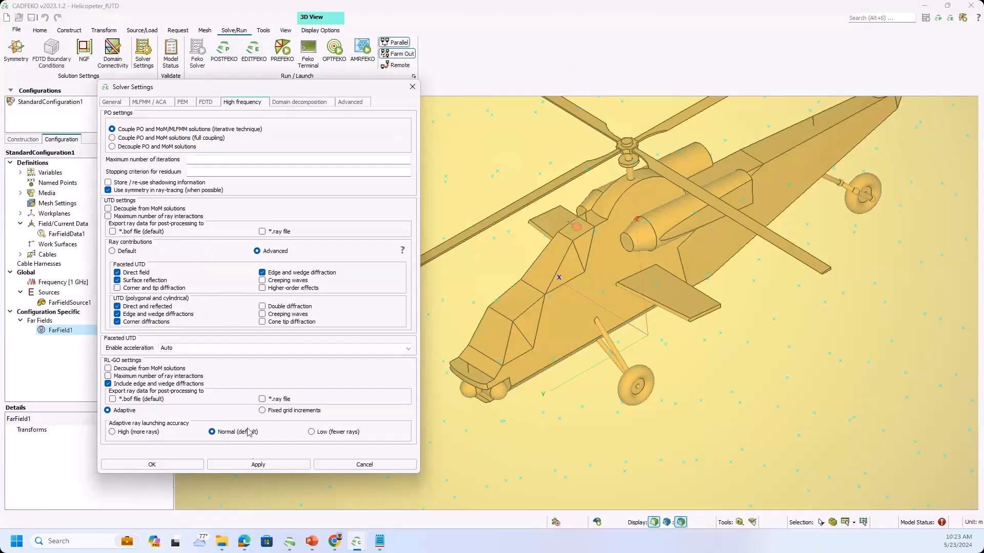
left_click(152, 465)
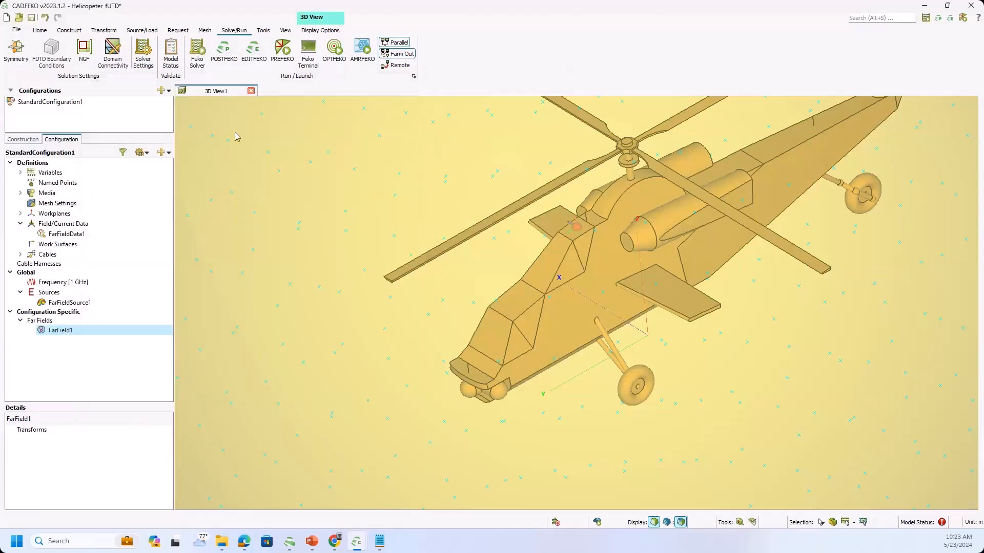
Run the Feko solver on the helicopter model, saving the unsaved changes.
left_click(198, 54)
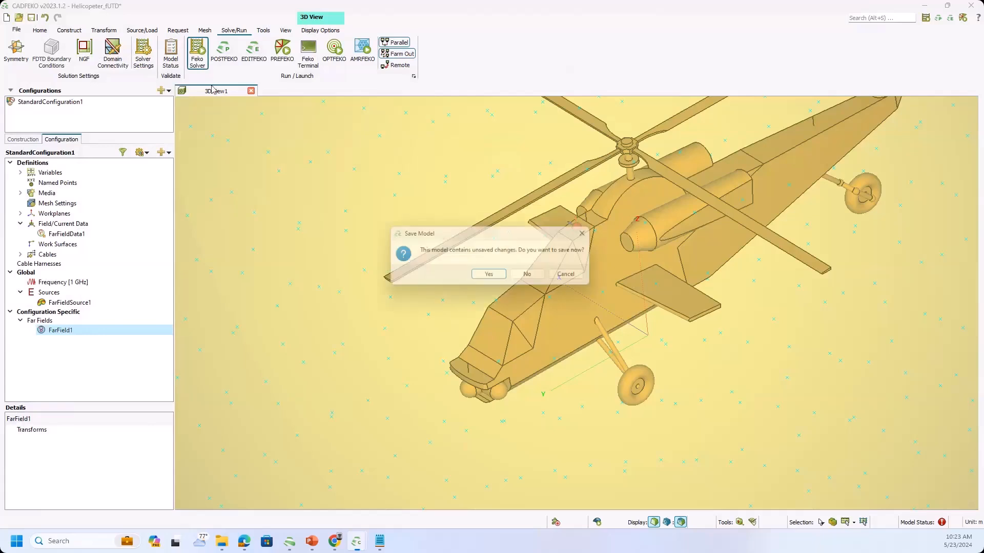
left_click(483, 279)
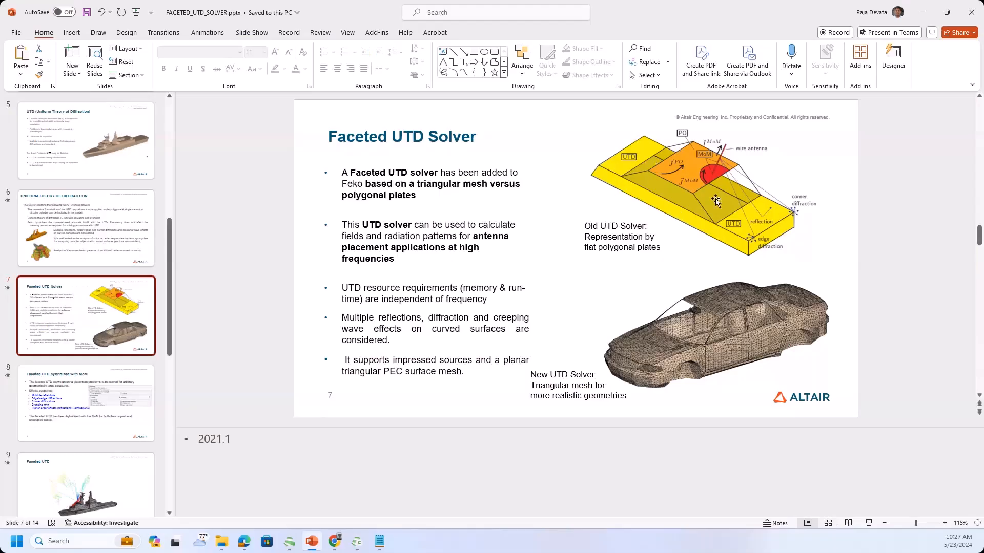
Switch to the FACETED_UTD_SOLVER presentation in PowerPoint and open slide 11, "New UTD solver", from the slide overview.
left_click(829, 525)
left_click(635, 267)
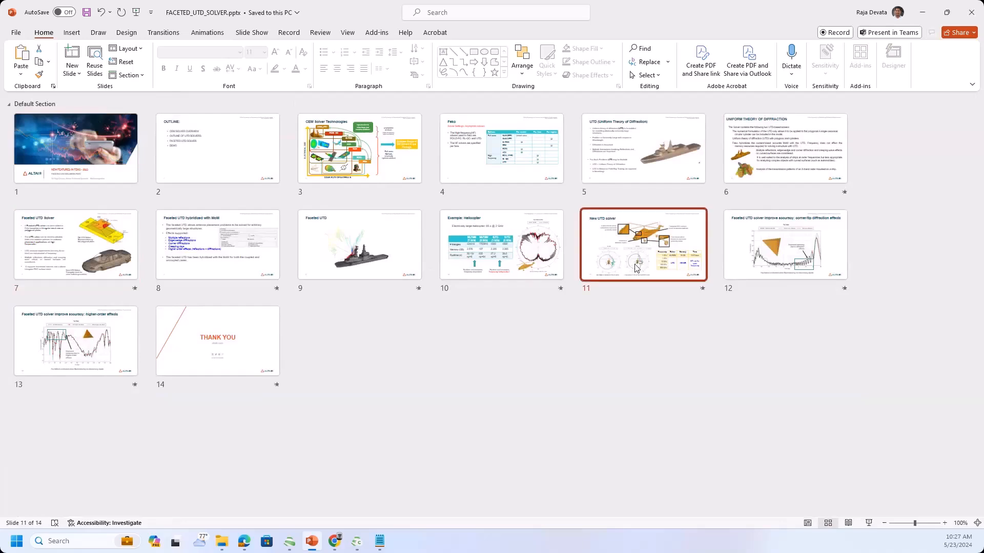
double_click(636, 267)
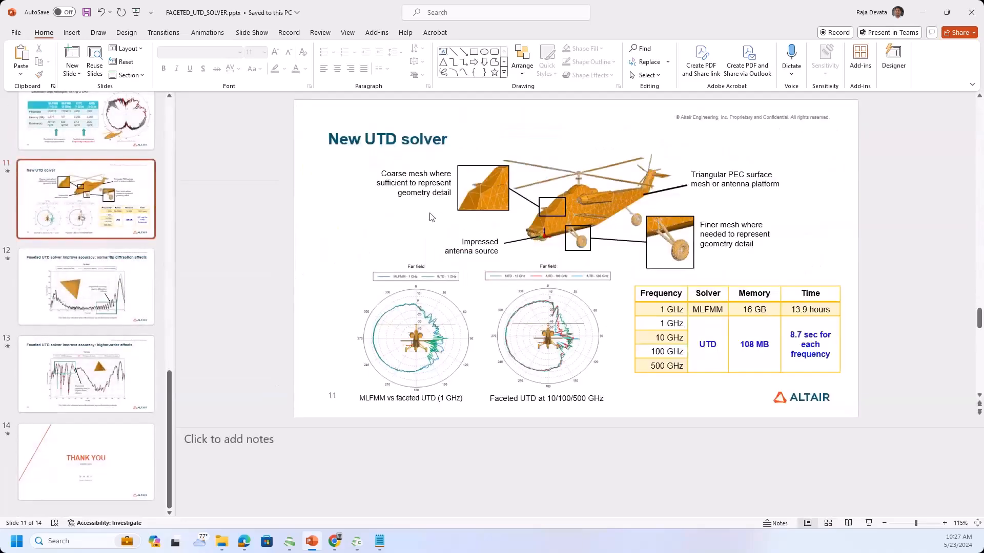